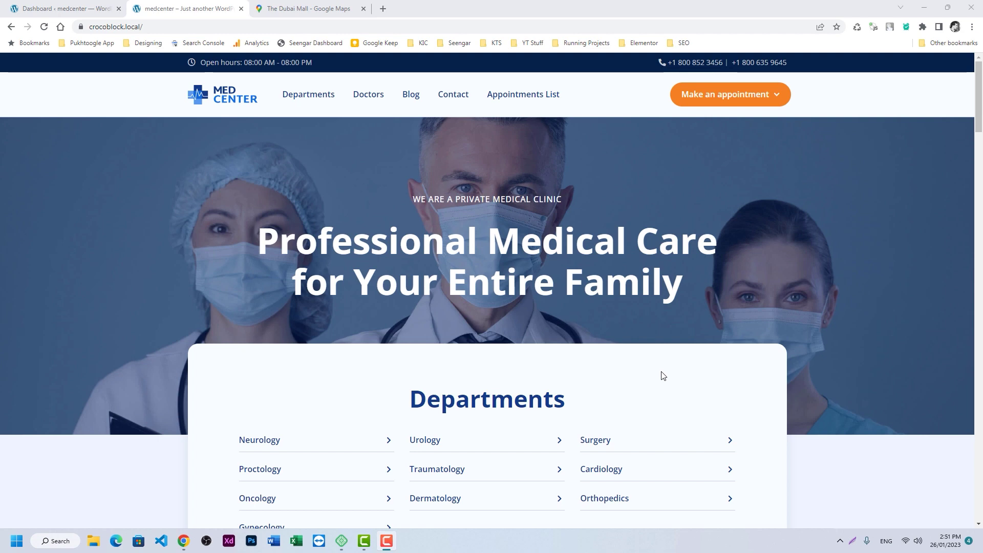
Bring the Chrome window showing The Dubai Mall's Google Maps reviews into focus
left_click(513, 277)
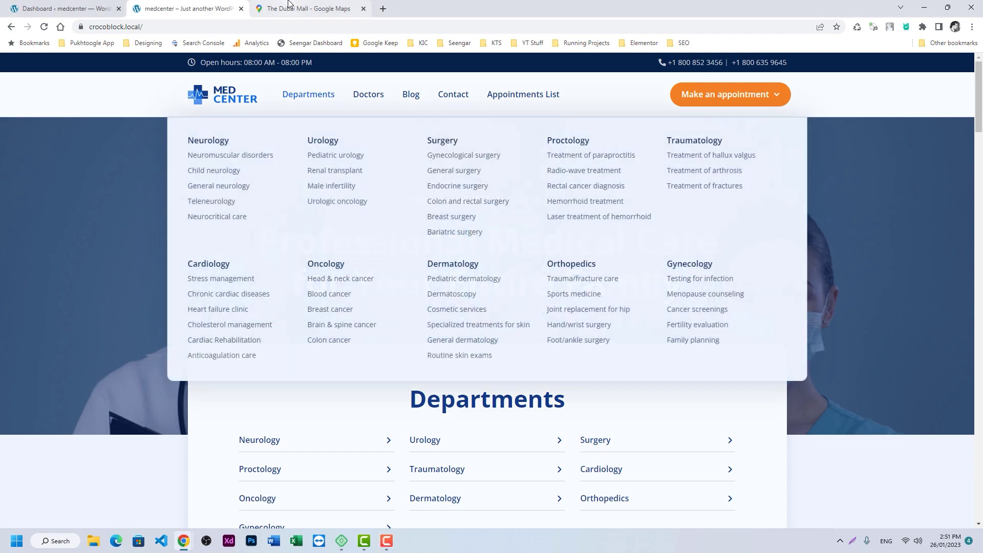
Open the local guide's Google Maps profile and scroll through their 155 reviews
left_click(290, 6)
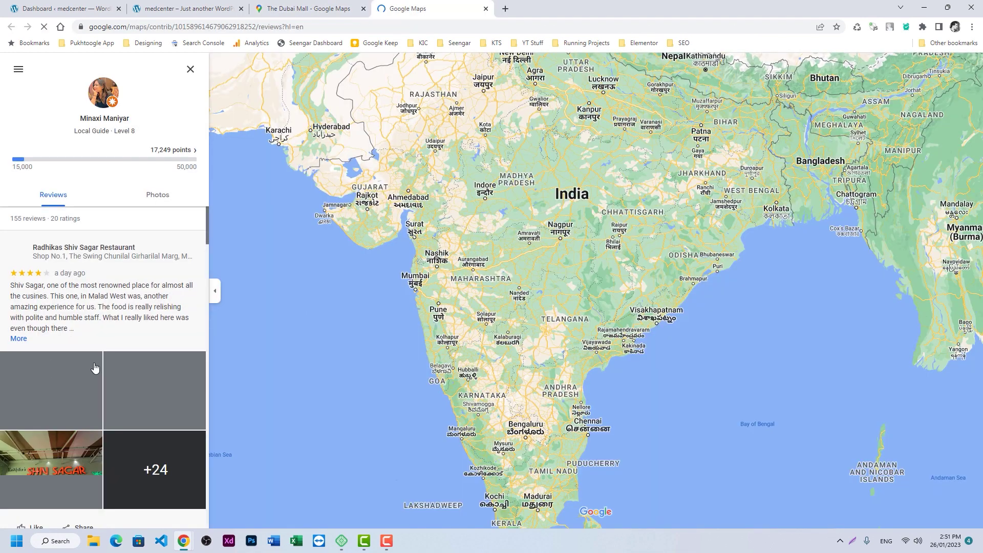
scroll(102, 347, "down", 3)
scroll(102, 347, "down", 10)
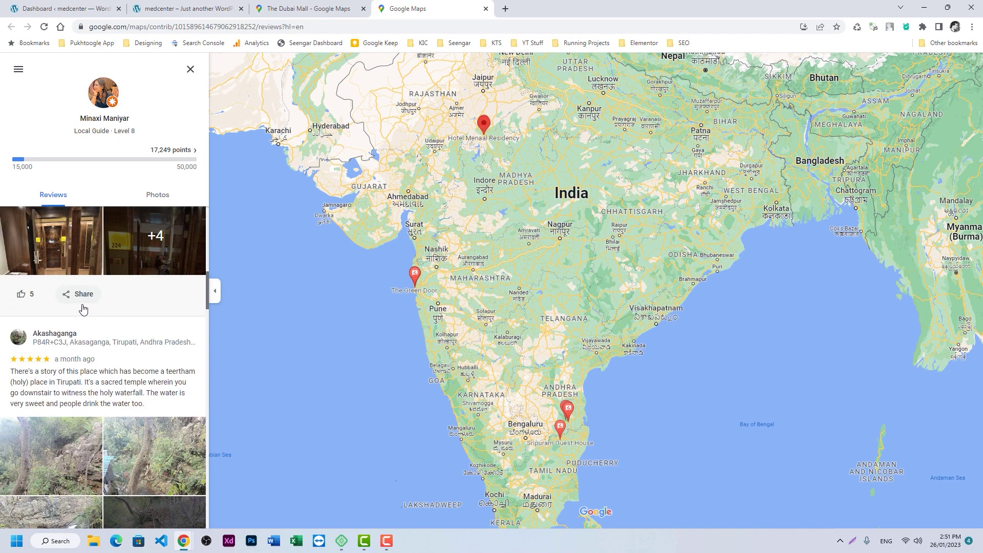
scroll(85, 310, "down", 9)
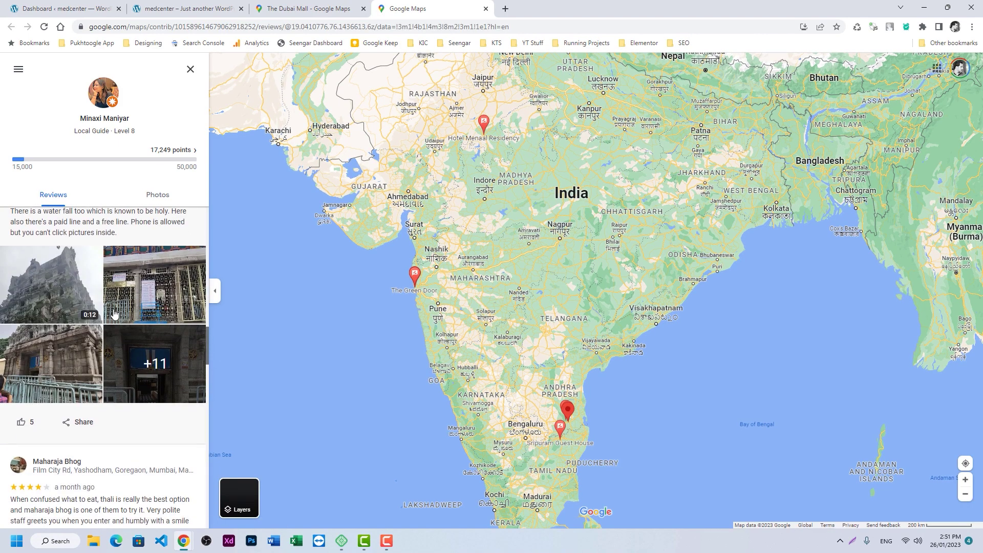
Return to the Med Center admin and look over the eight queries in the Query Builder
left_click(185, 9)
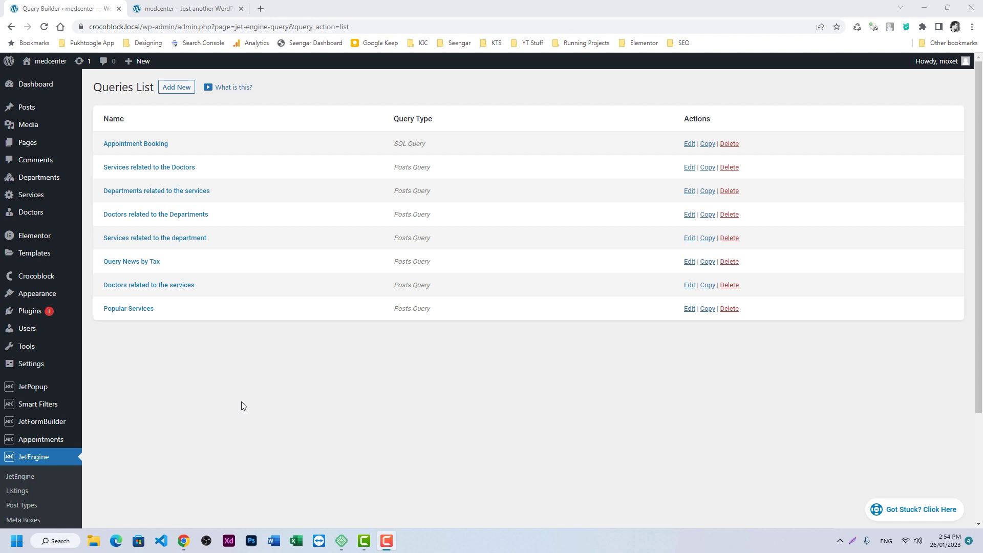
scroll(241, 402, "down", 3)
scroll(356, 400, "up", 3)
Create a new query named 'Reviews' with Query Type SQL Query
left_click(174, 89)
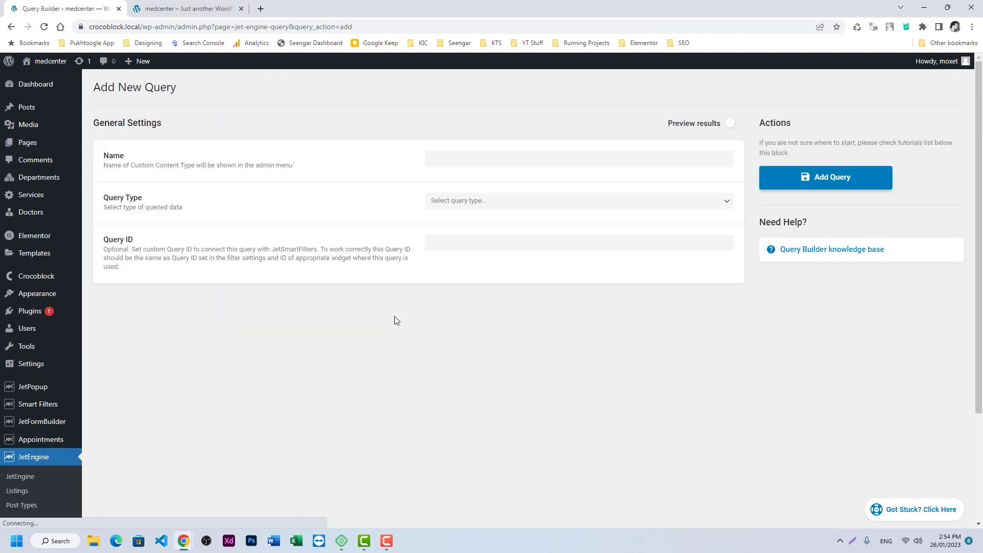
left_click(472, 154)
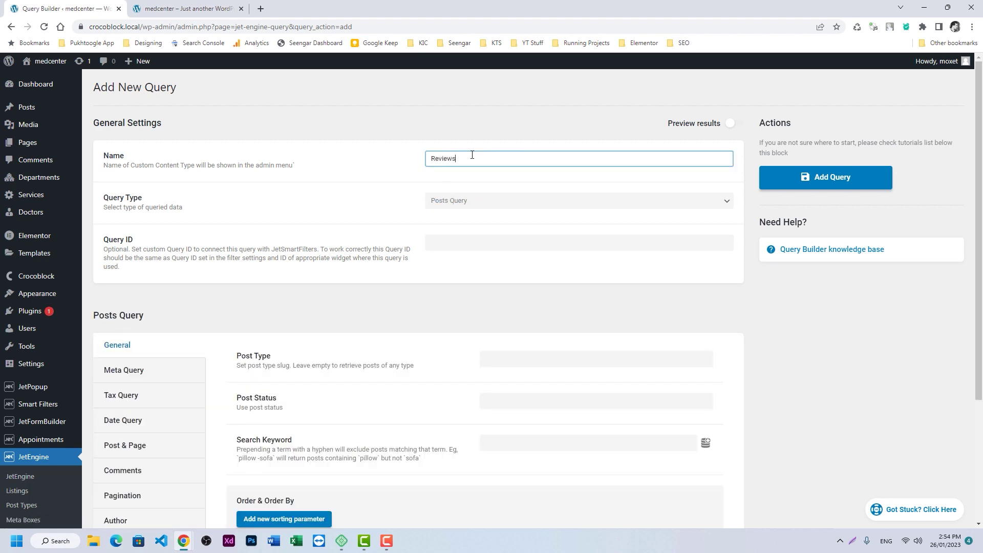
left_click(440, 200)
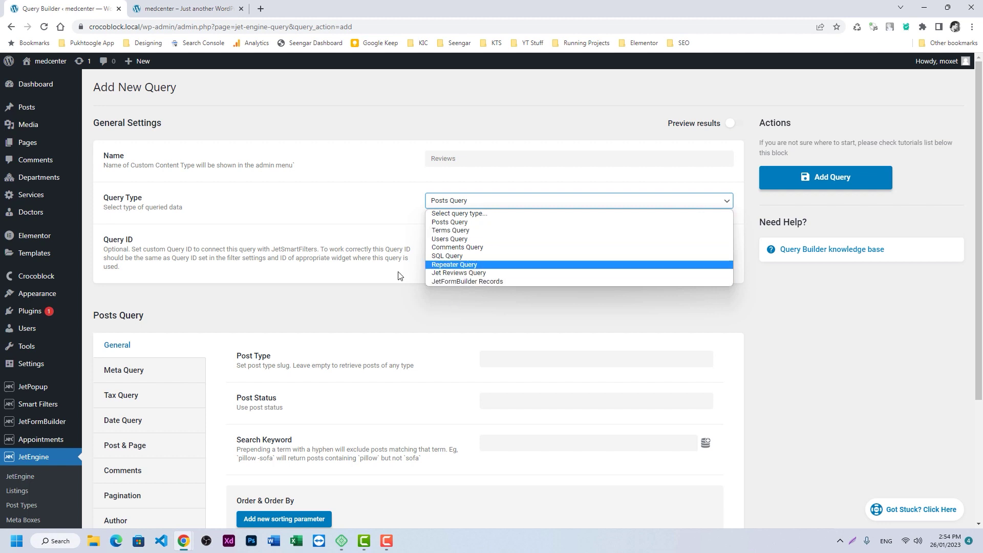
left_click(440, 277)
scroll(429, 360, "down", 2)
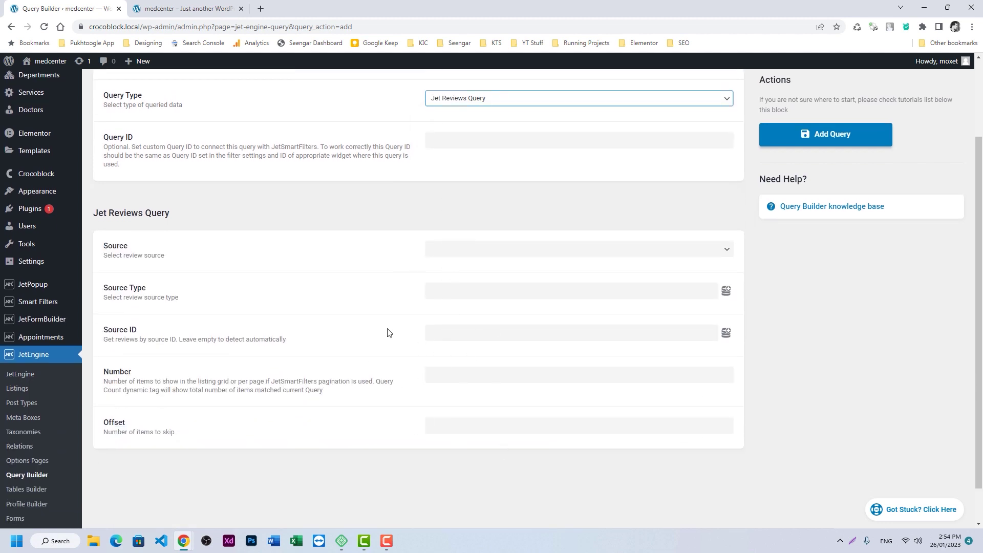
scroll(363, 333, "up", 2)
left_click(448, 203)
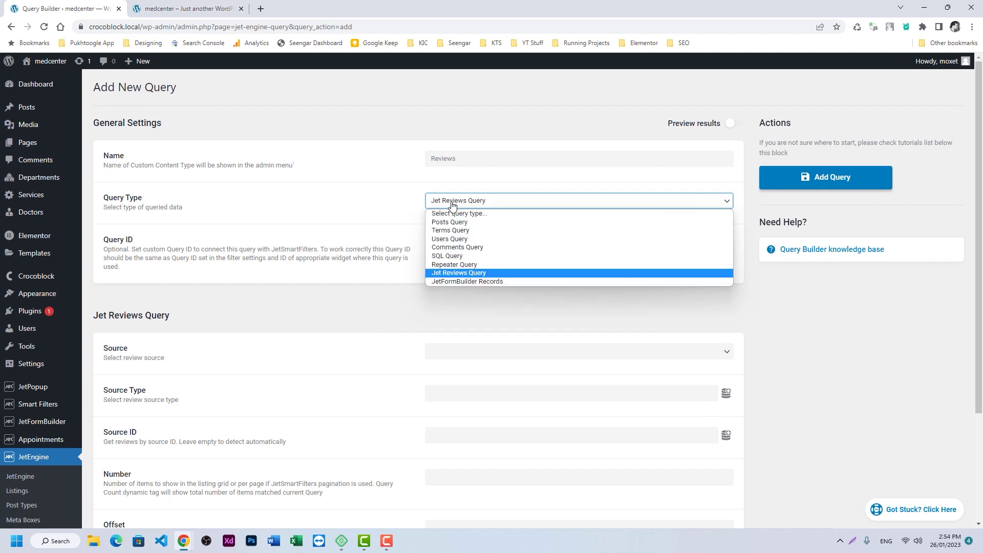
left_click(448, 256)
scroll(406, 305, "down", 2)
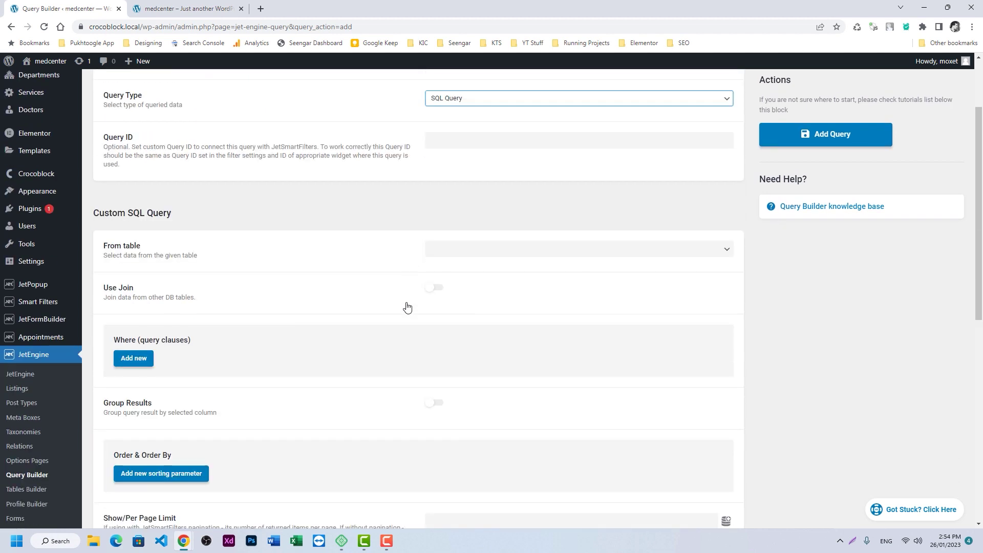
scroll(407, 306, "down", 1)
Set the SQL query's From table to jet_reviews
left_click(463, 198)
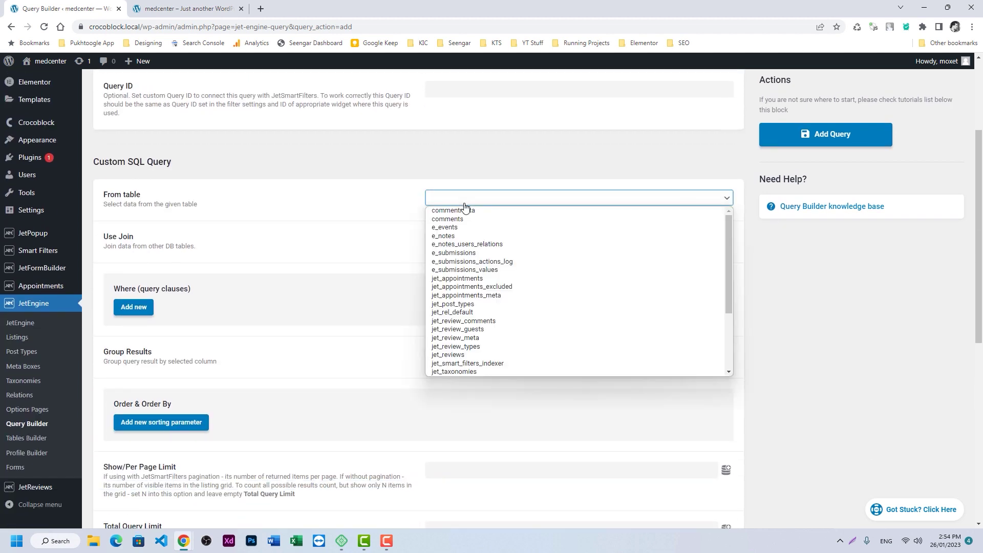
left_click(481, 354)
scroll(344, 243, "down", 1)
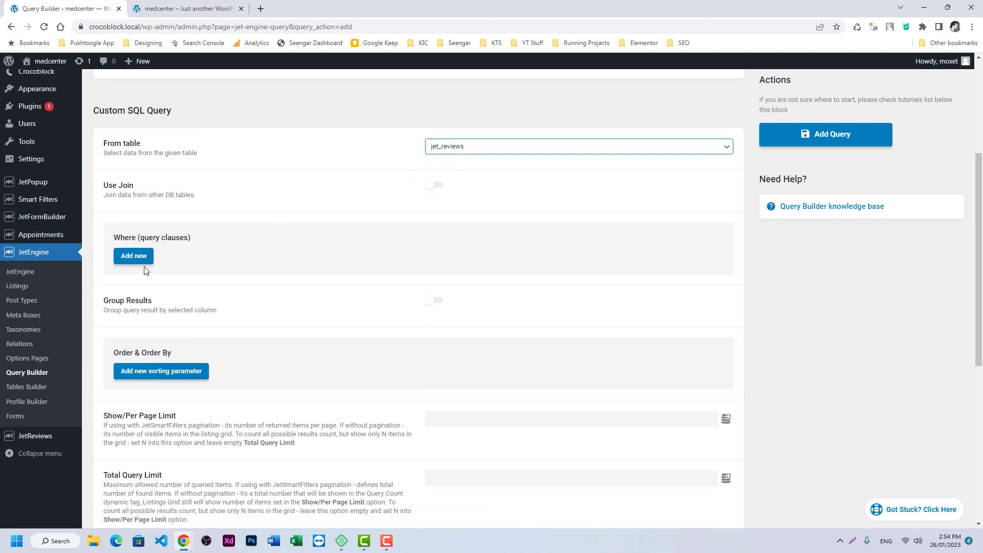
scroll(250, 256, "down", 2)
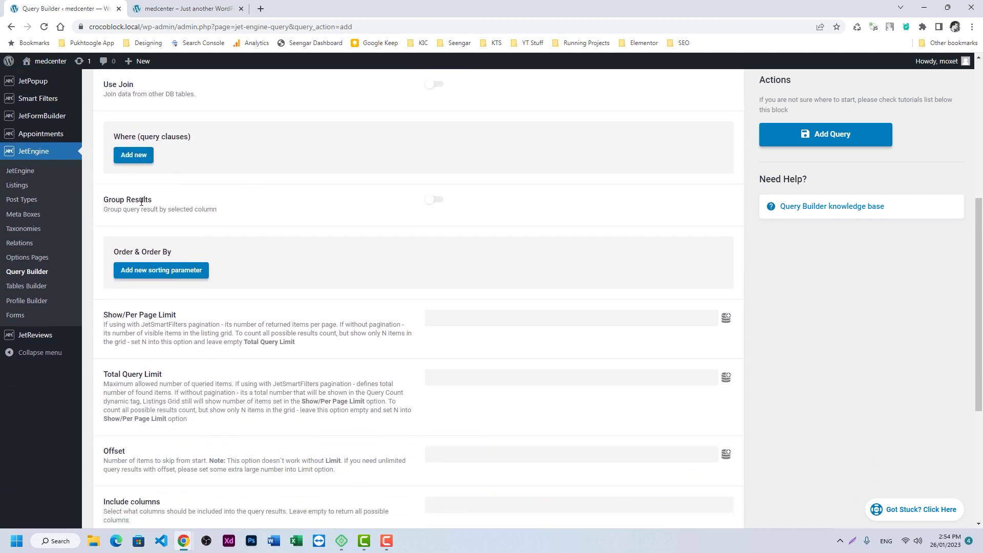
Add a where clause: author Equal (=) Queried user ID, type Numeric
left_click(134, 153)
left_click(461, 192)
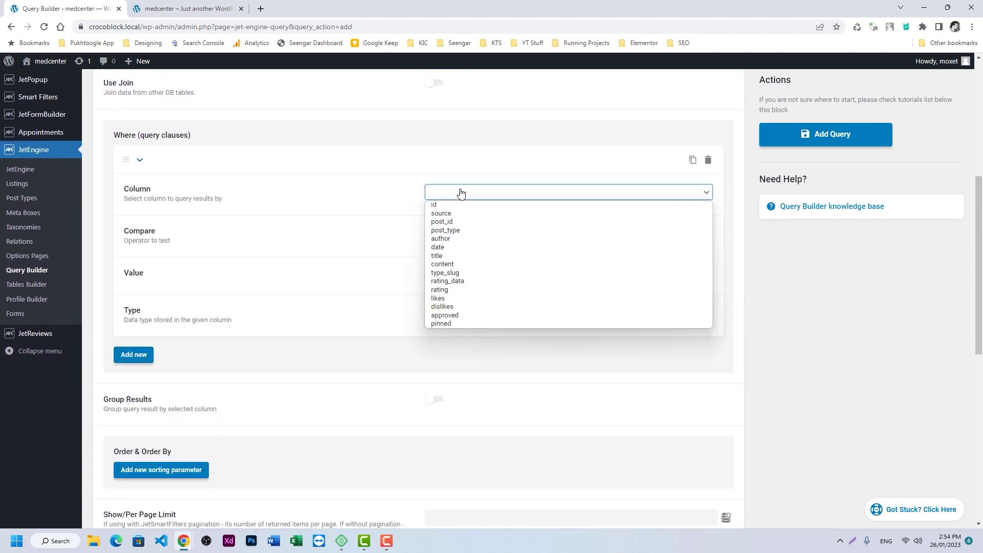
left_click(453, 238)
left_click(498, 243)
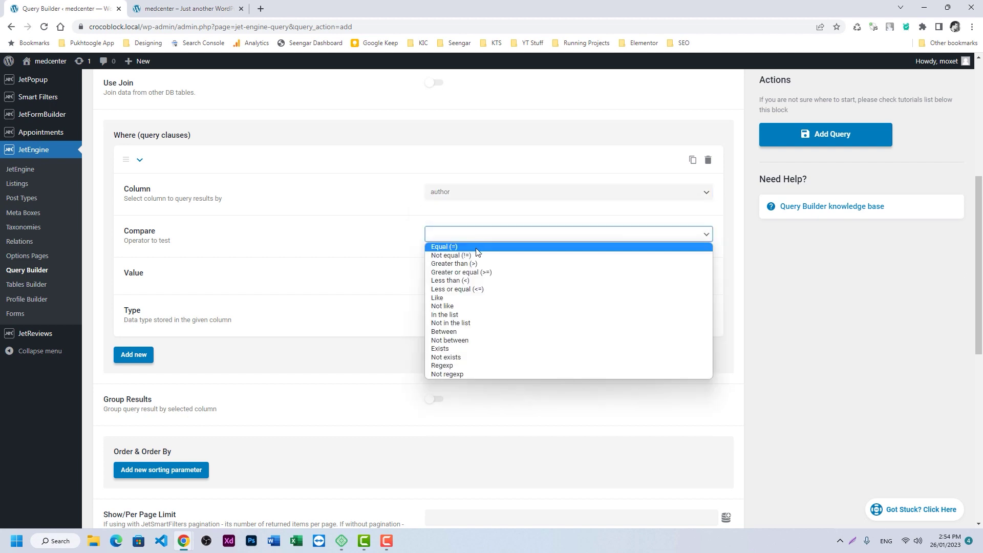
left_click(478, 248)
left_click(706, 277)
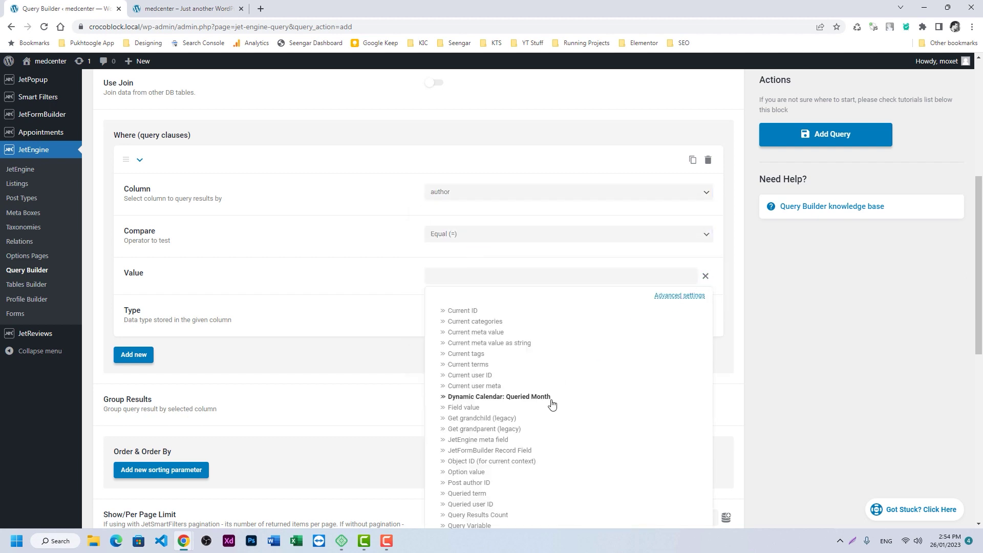
scroll(550, 402, "down", 1)
left_click(479, 453)
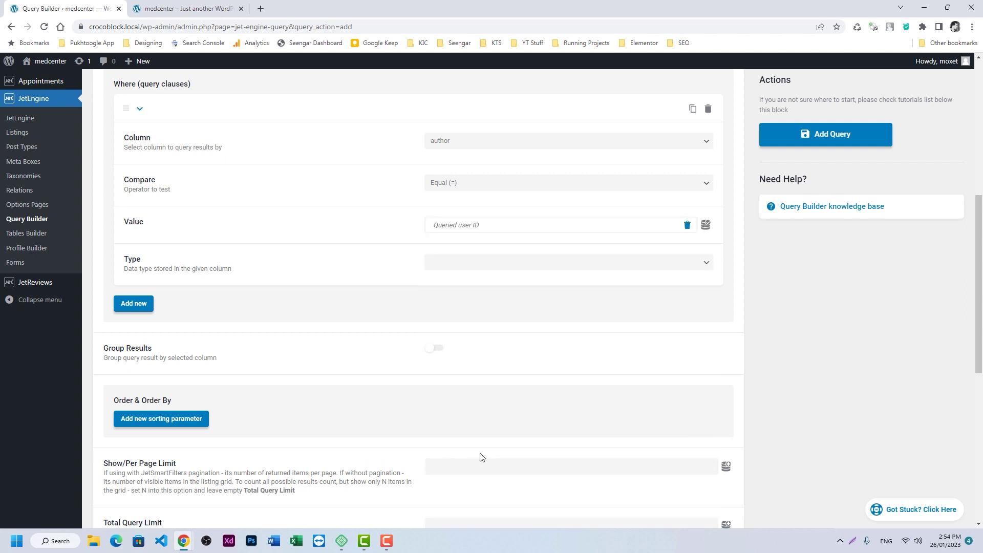
left_click(477, 264)
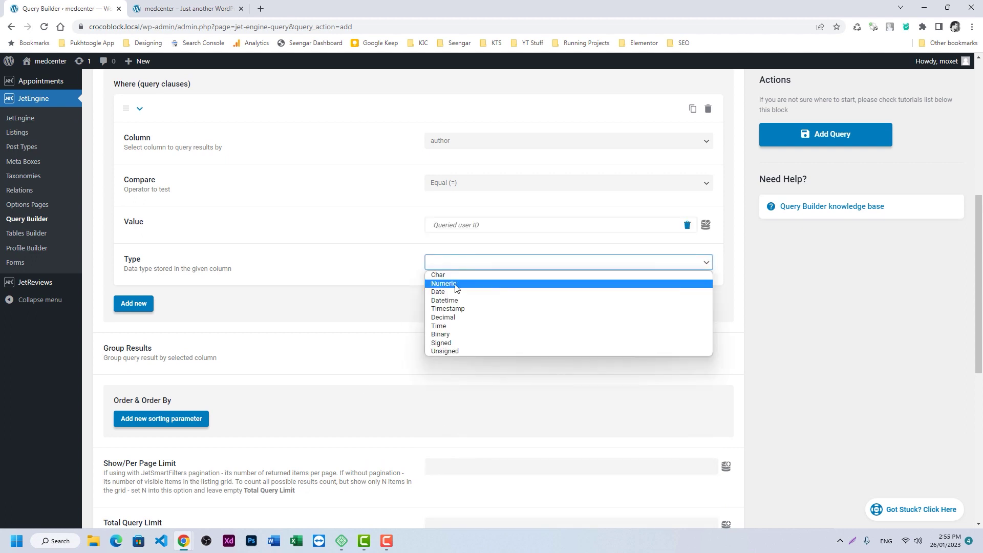
left_click(445, 285)
Preview the query results, then save the Reviews query
scroll(643, 322, "up", 7)
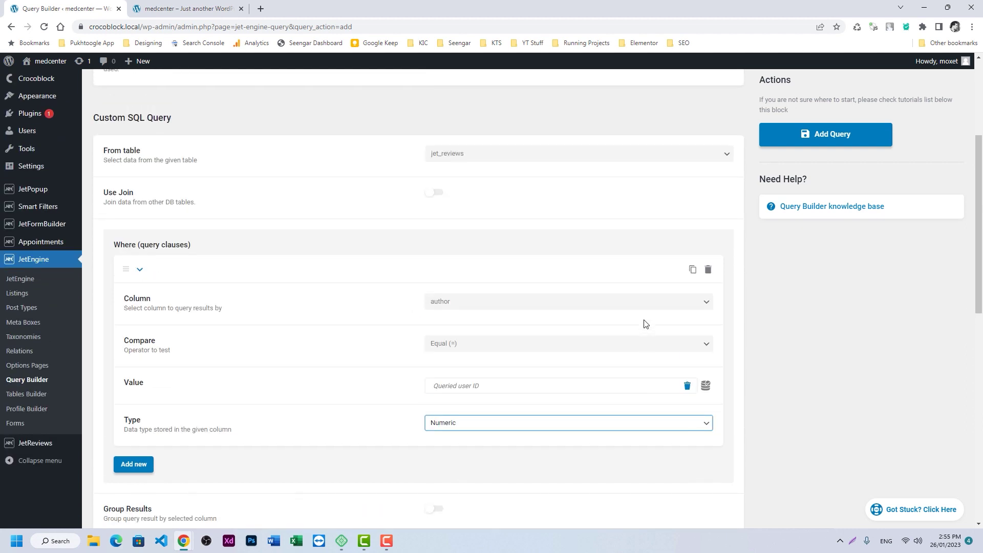
left_click(735, 123)
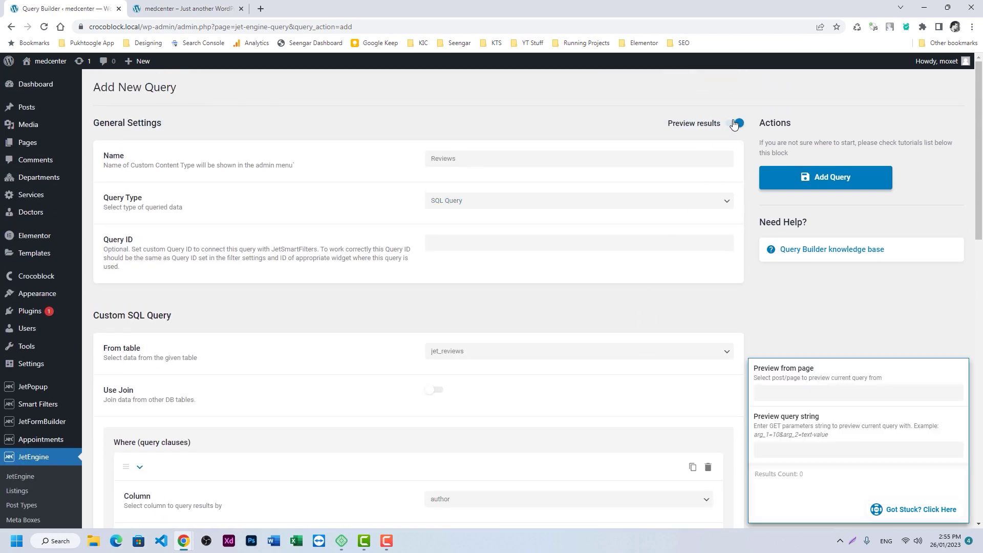
left_click(734, 124)
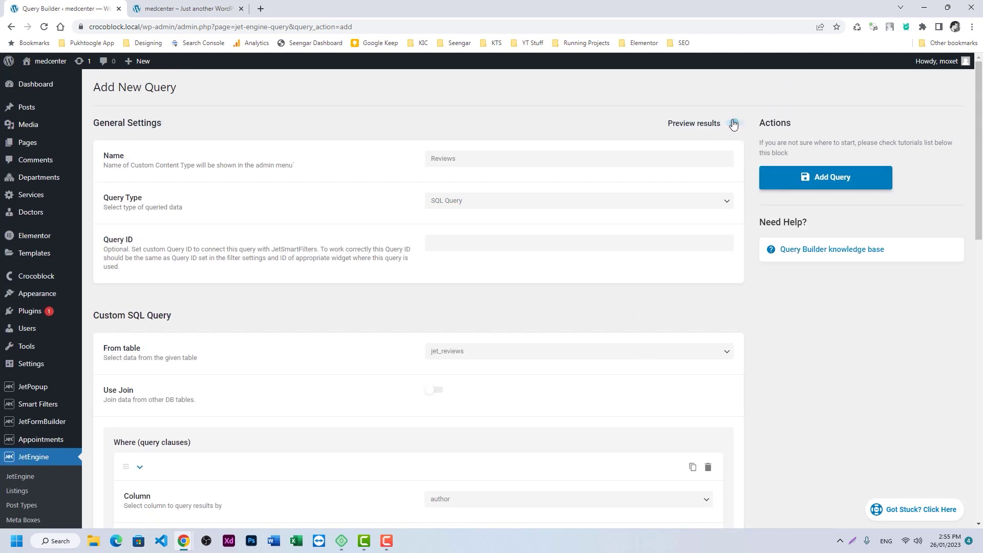
left_click(829, 185)
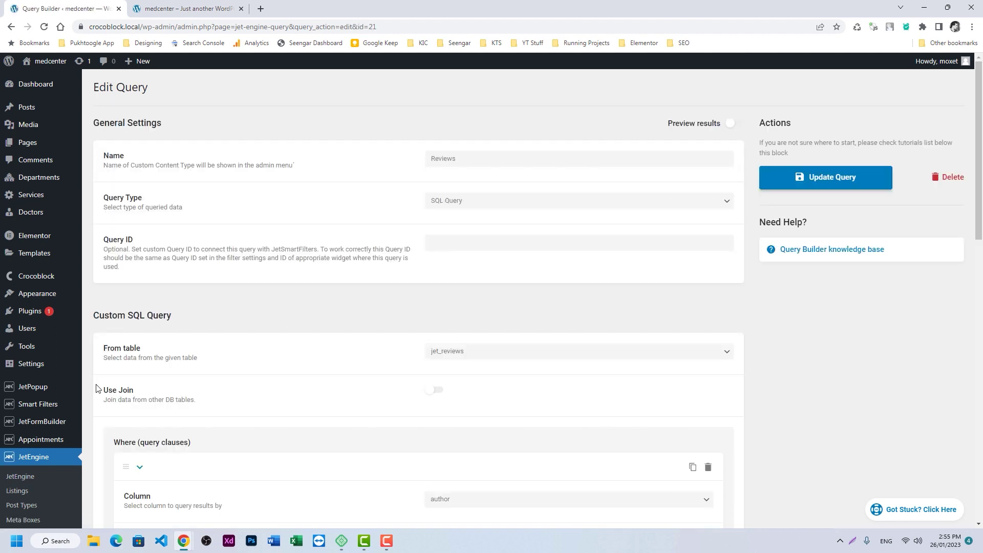
scroll(33, 389, "down", 3)
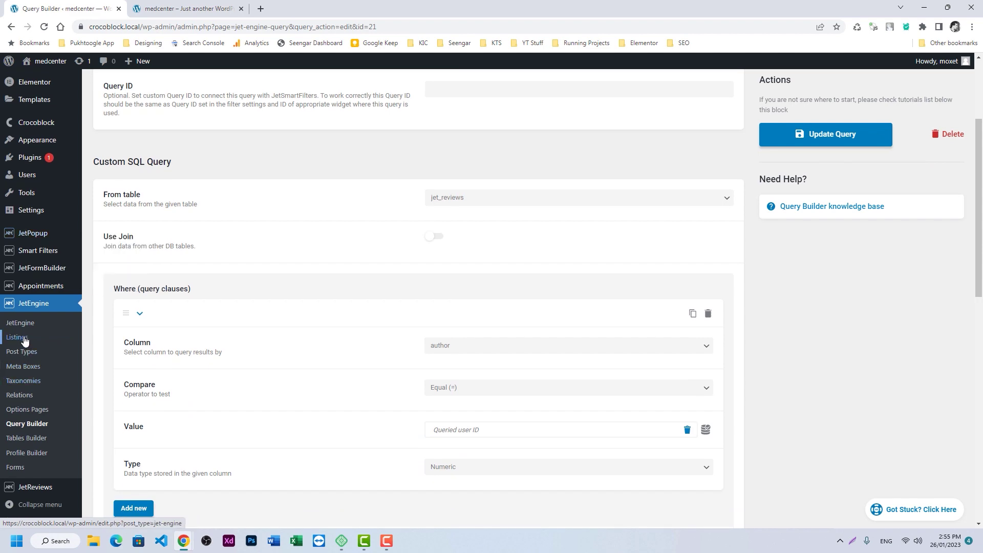
Set up a new listing item with Query Builder source, the Reviews query, named Reviews Listing
left_click(24, 338)
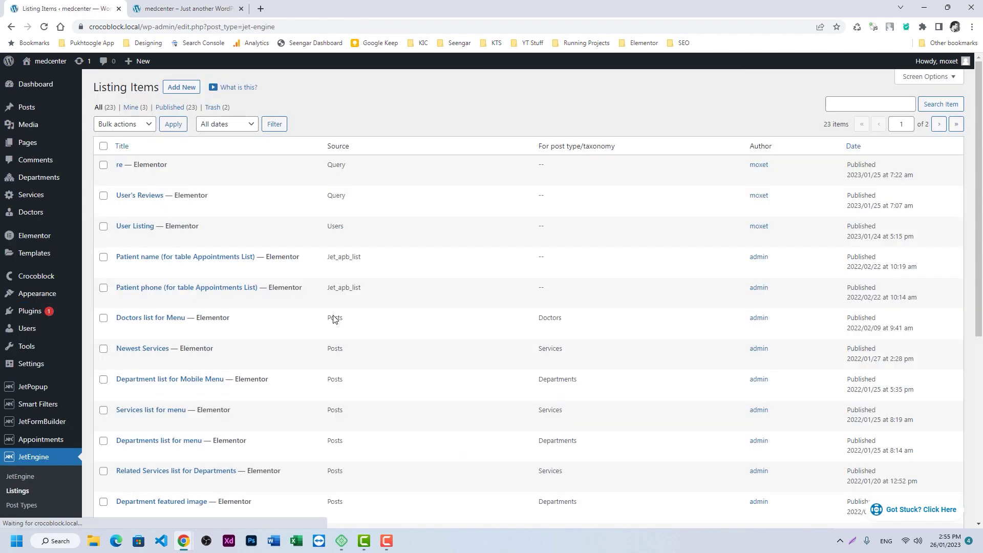
left_click(179, 88)
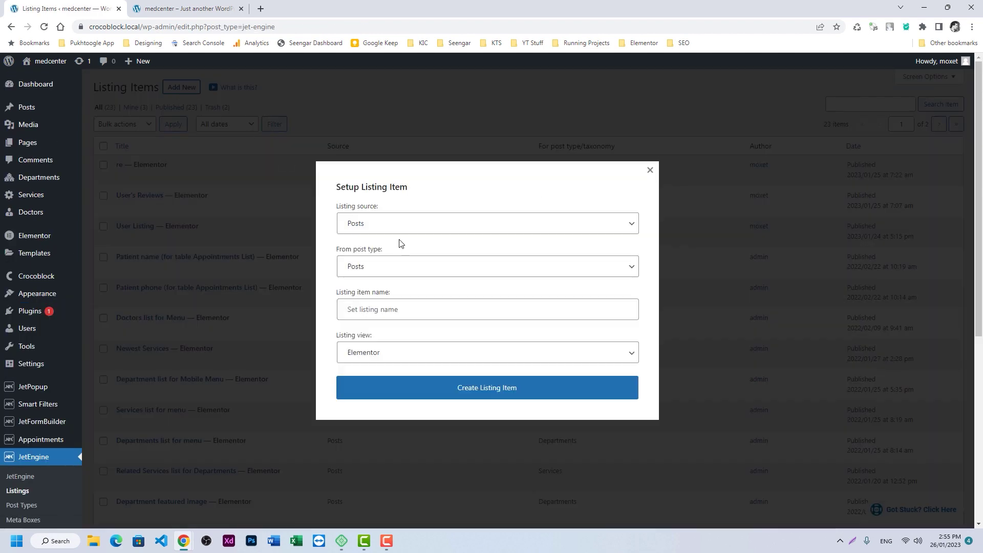
left_click(376, 229)
left_click(377, 249)
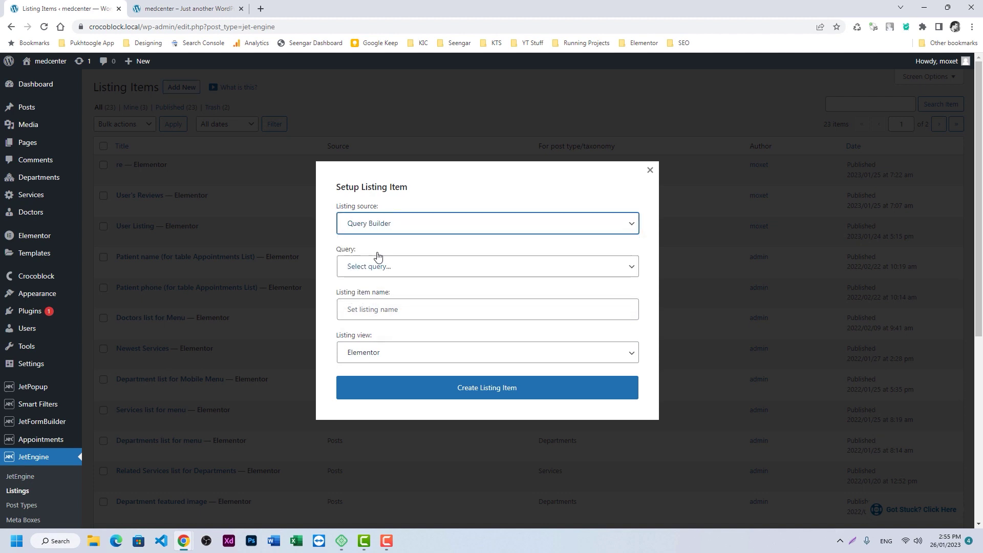
left_click(378, 263)
left_click(376, 292)
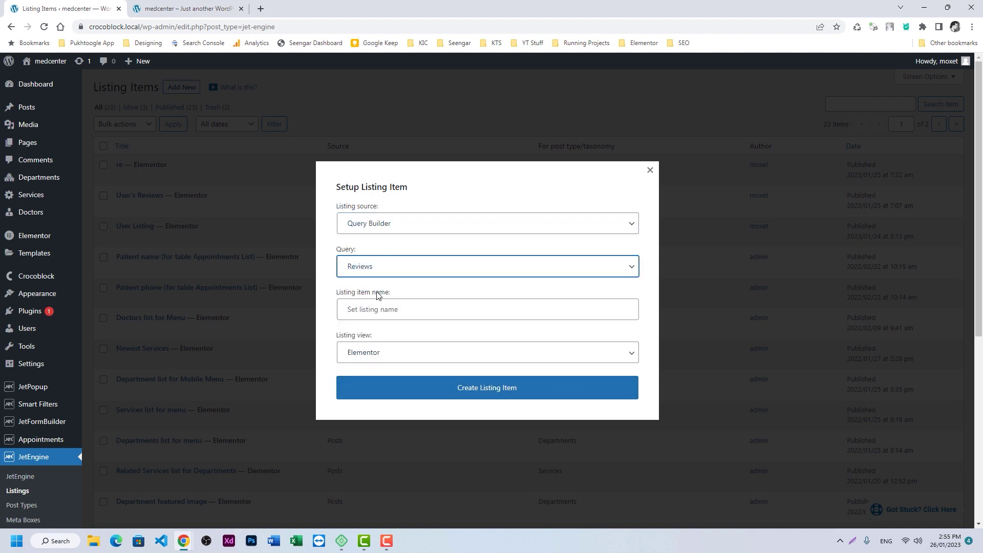
left_click(372, 312)
type("Reviews Listing")
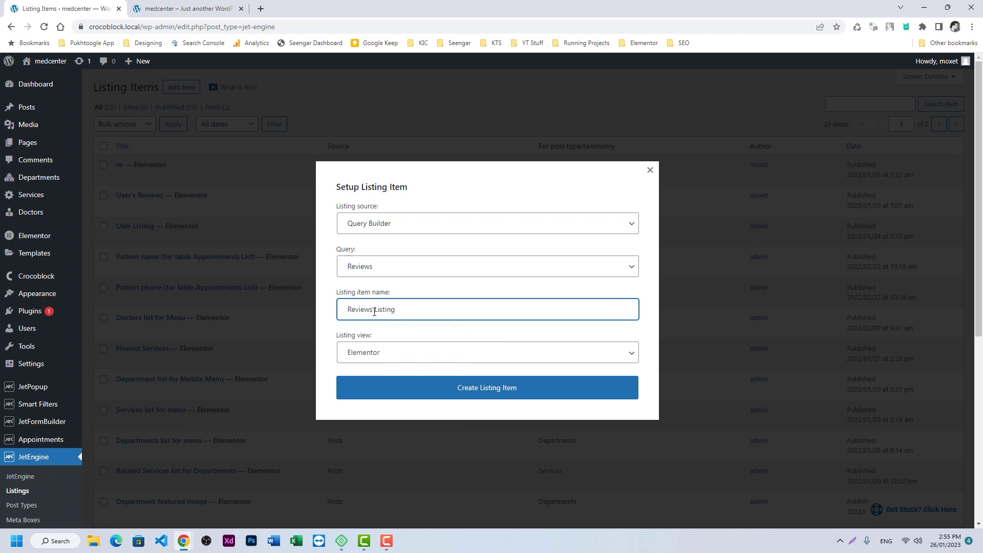
Create the listing and add a Dynamic Field showing the review title
left_click(459, 389)
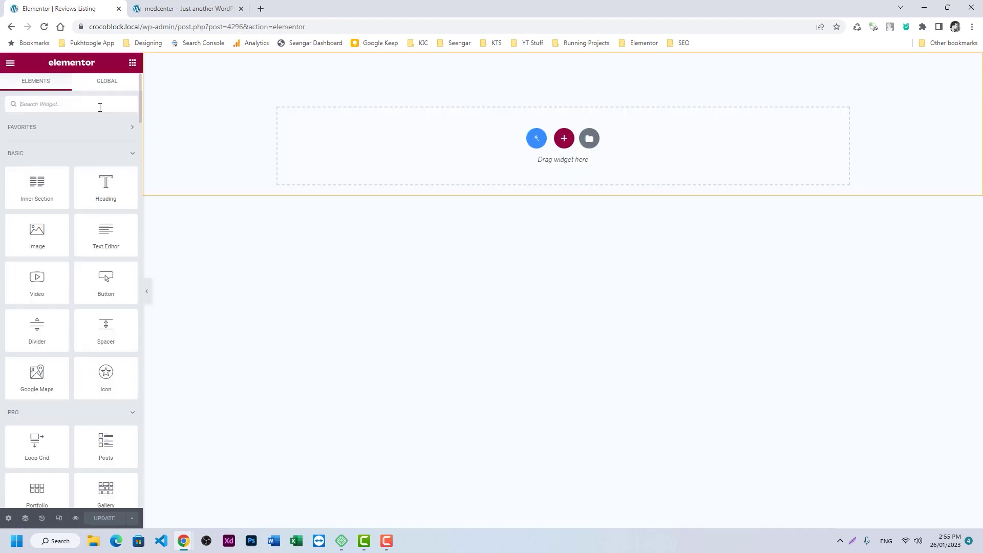
left_click(100, 108)
type("dynam")
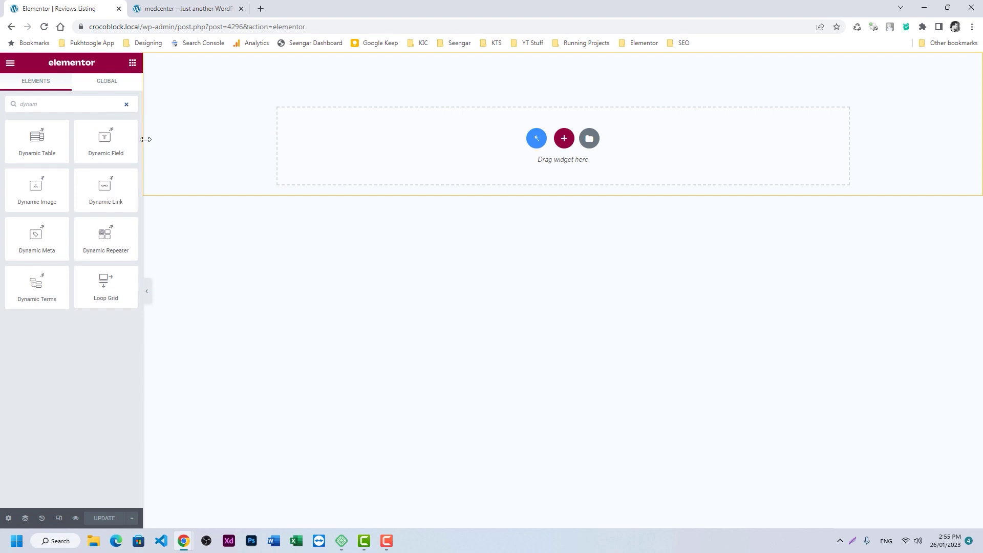
left_click_drag(112, 141, 347, 140)
left_click(102, 141)
left_click(114, 163)
left_click(114, 163)
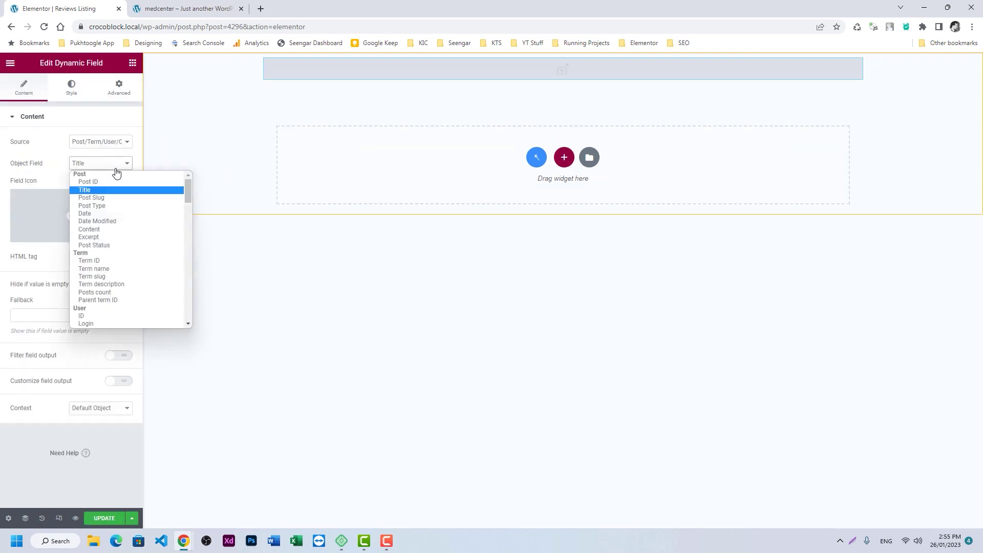
left_click_drag(187, 197, 170, 288)
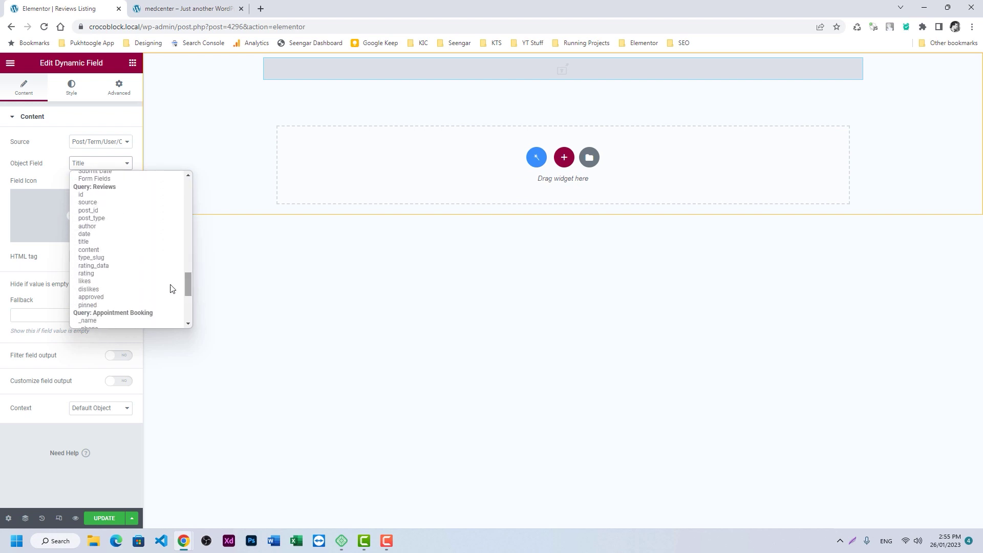
left_click(90, 241)
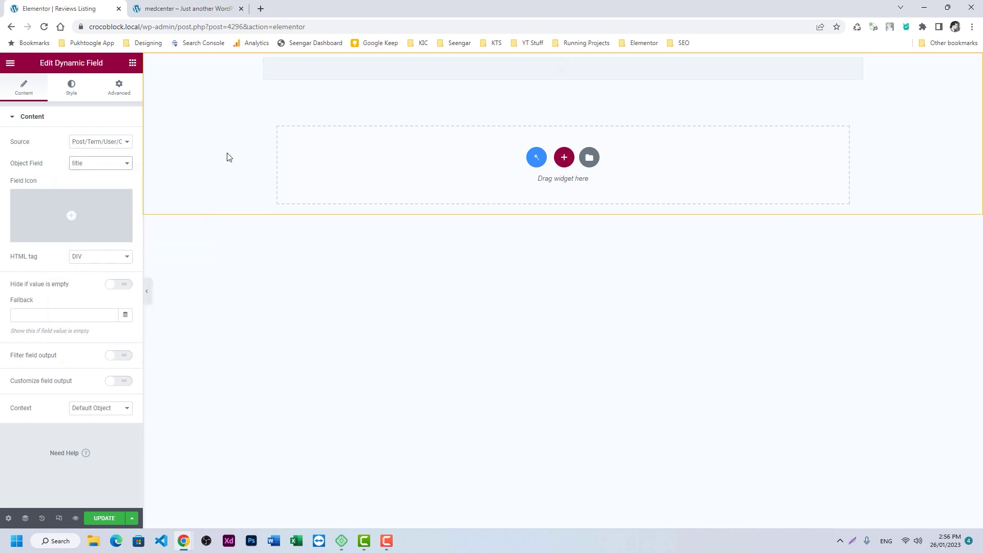
Duplicate the dynamic field to show the review content and the review date
right_click(323, 65)
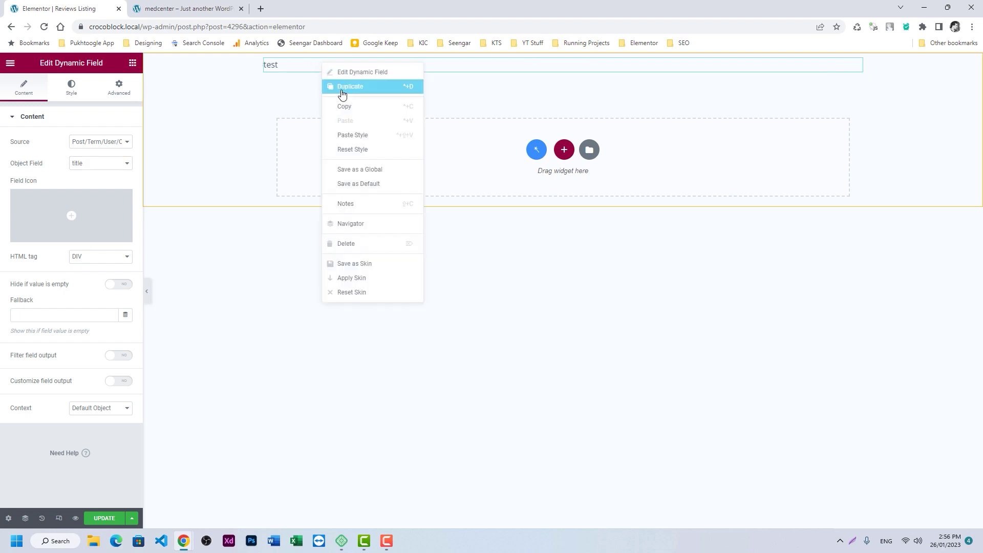
left_click(342, 87)
left_click(116, 163)
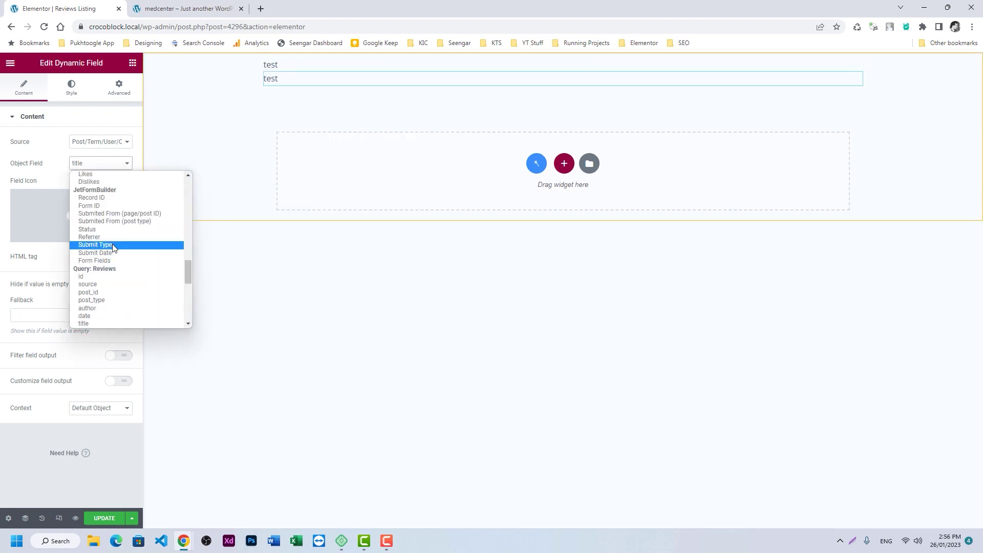
scroll(111, 251, "down", 3)
left_click(95, 228)
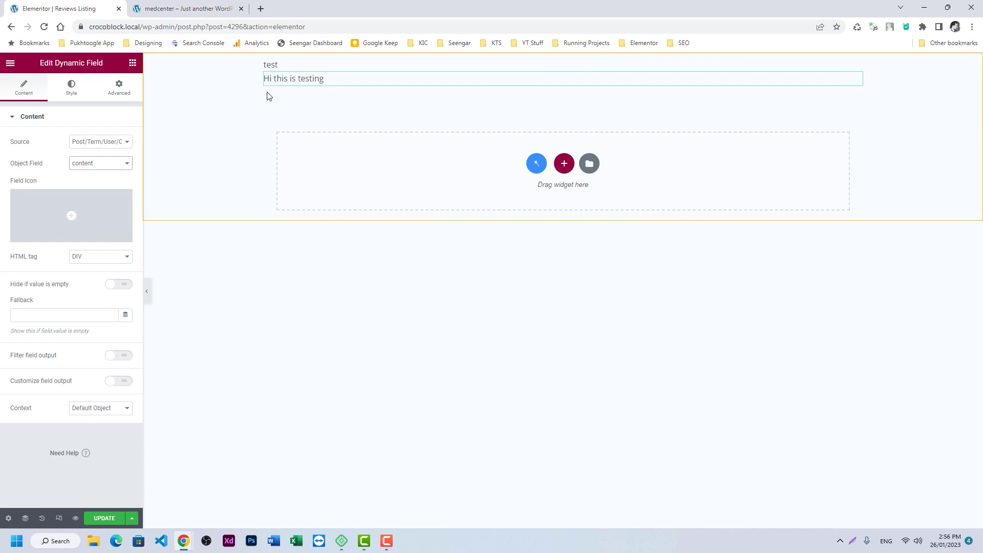
right_click(280, 82)
left_click(296, 103)
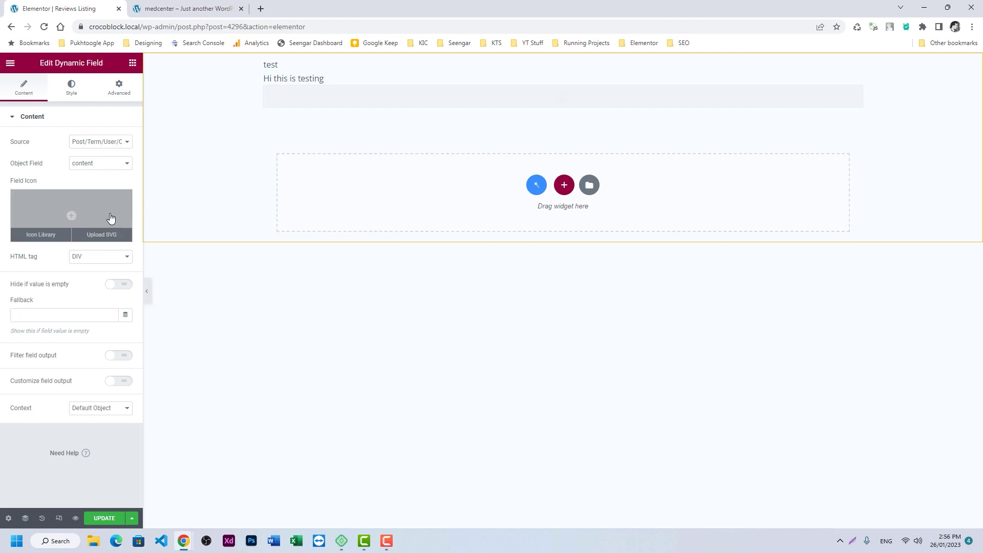
left_click(105, 164)
scroll(112, 238, "down", 3)
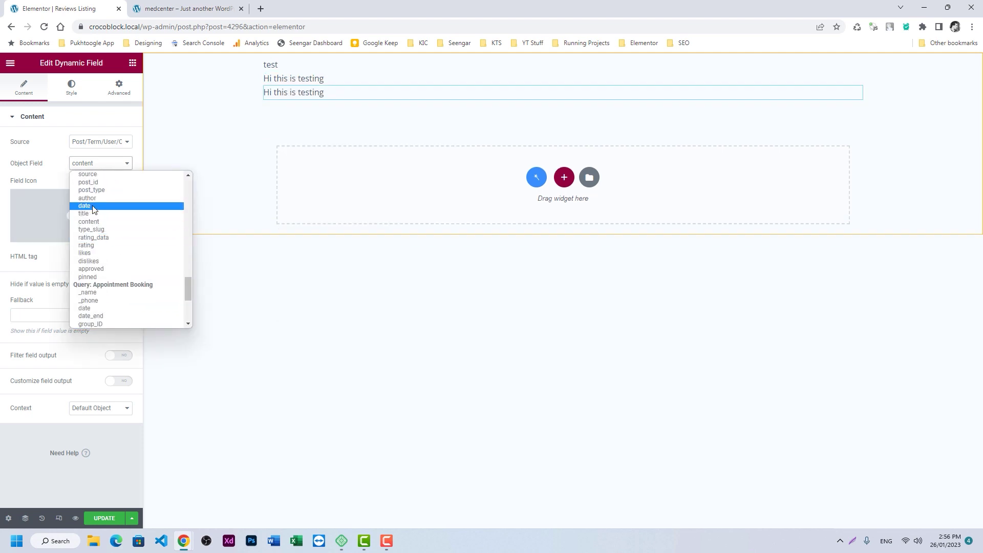
left_click(85, 206)
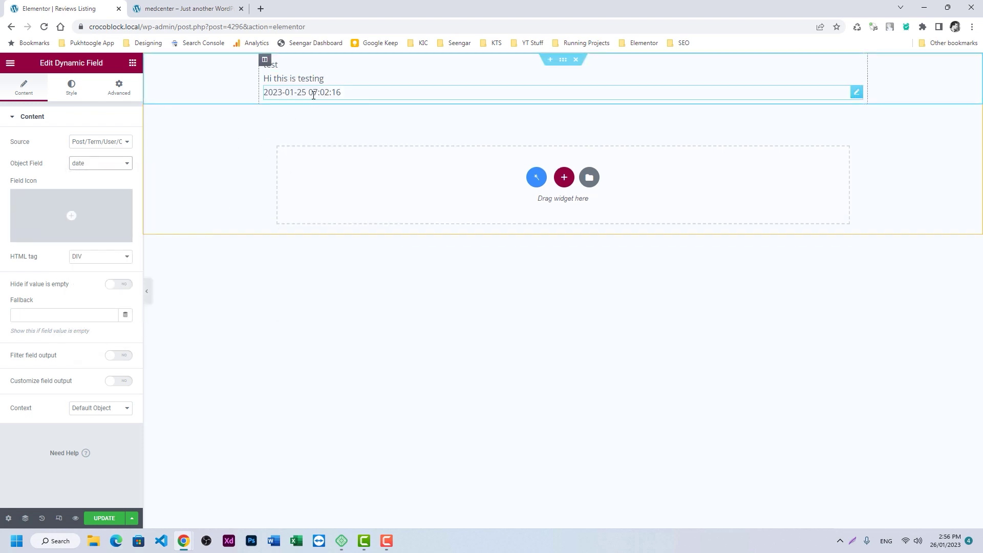
Add one more duplicate field showing the review rating
right_click(313, 93)
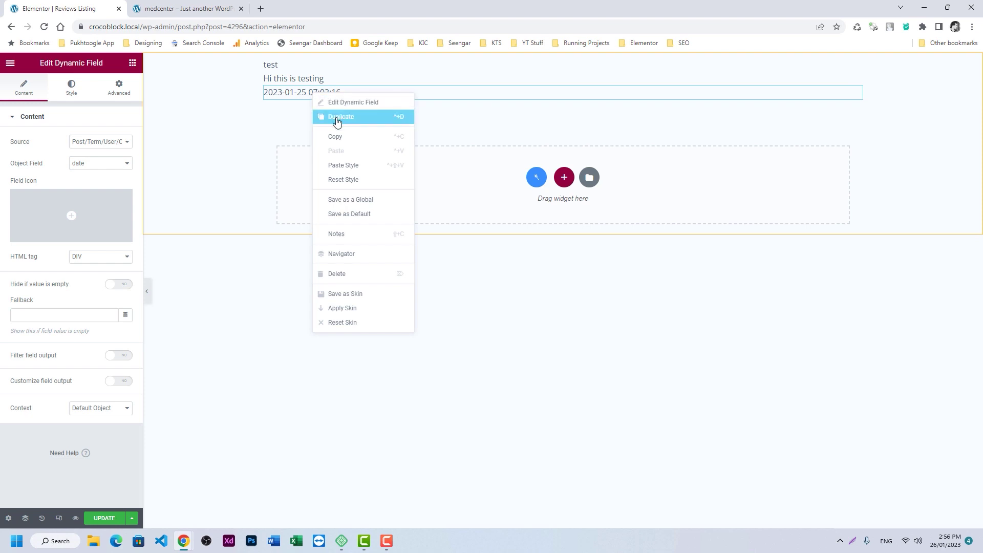
left_click(337, 119)
left_click(77, 163)
scroll(105, 241, "down", 3)
left_click(101, 266)
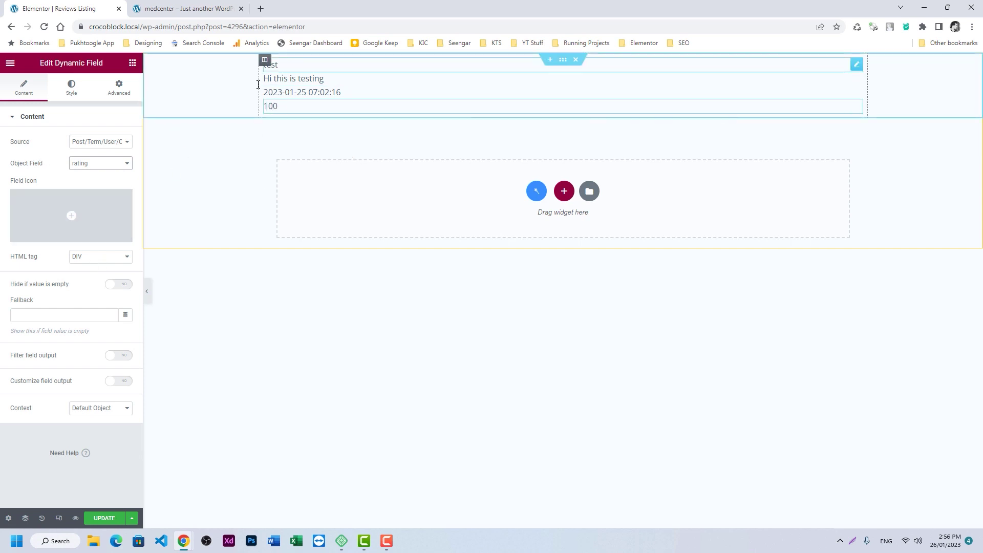
left_click(71, 88)
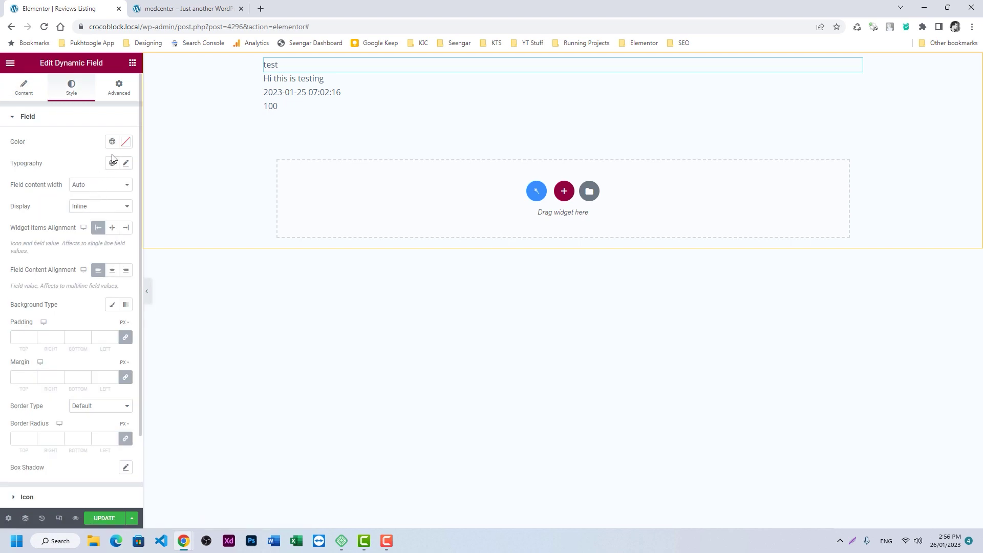
Make the review title extra bold with font weight 800
left_click(125, 163)
left_click(92, 264)
left_click(94, 329)
Make the section full width with a Wider column gap and save the listing
left_click(563, 60)
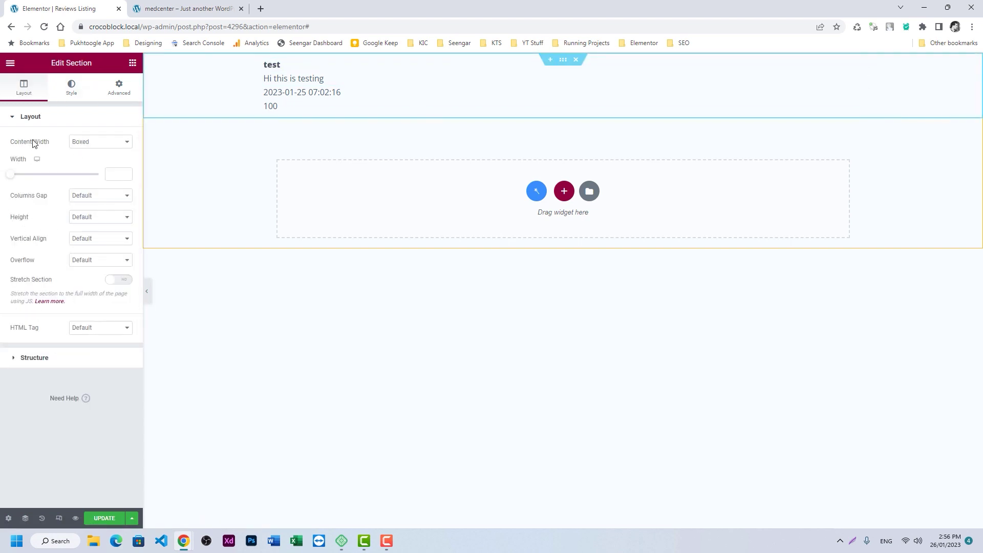
left_click(82, 140)
left_click(96, 161)
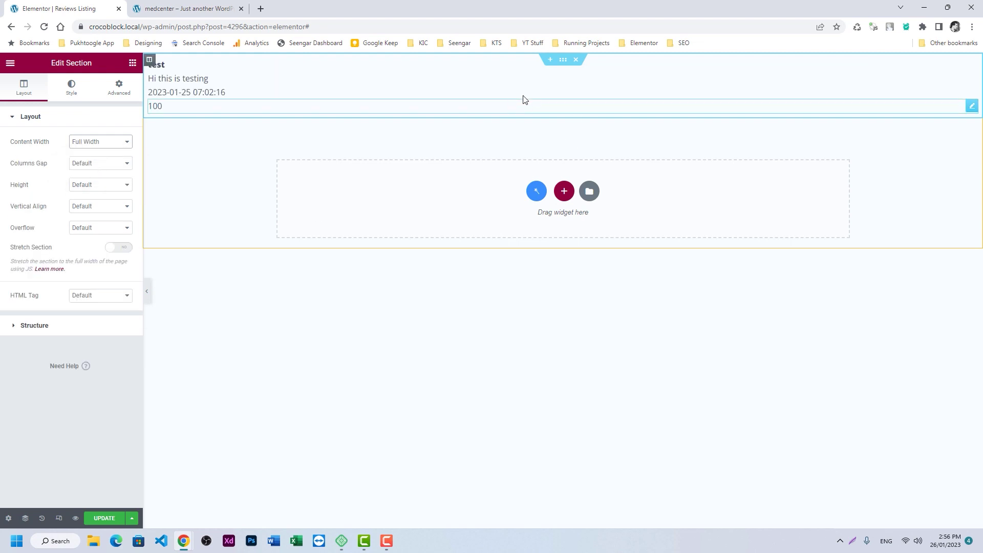
left_click(78, 89)
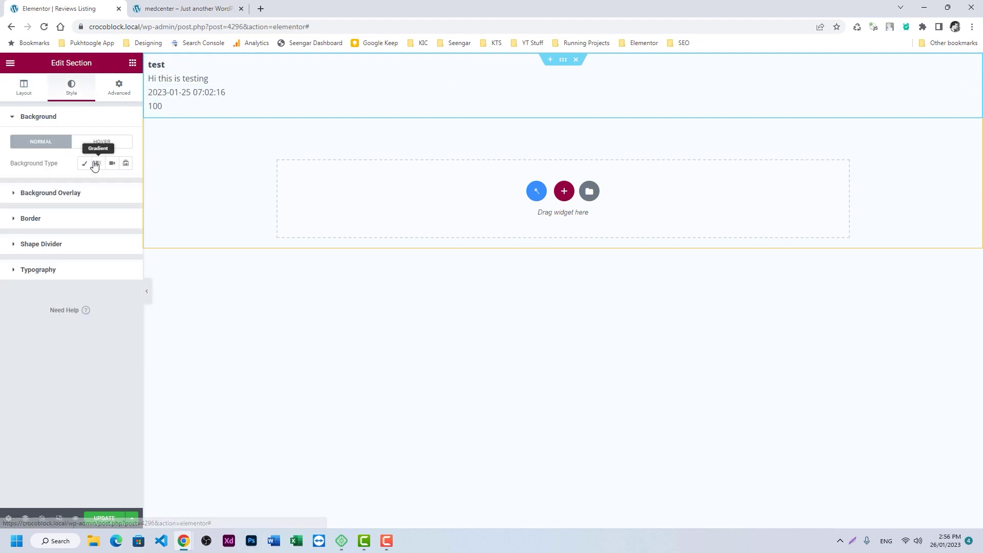
left_click(84, 163)
left_click(126, 184)
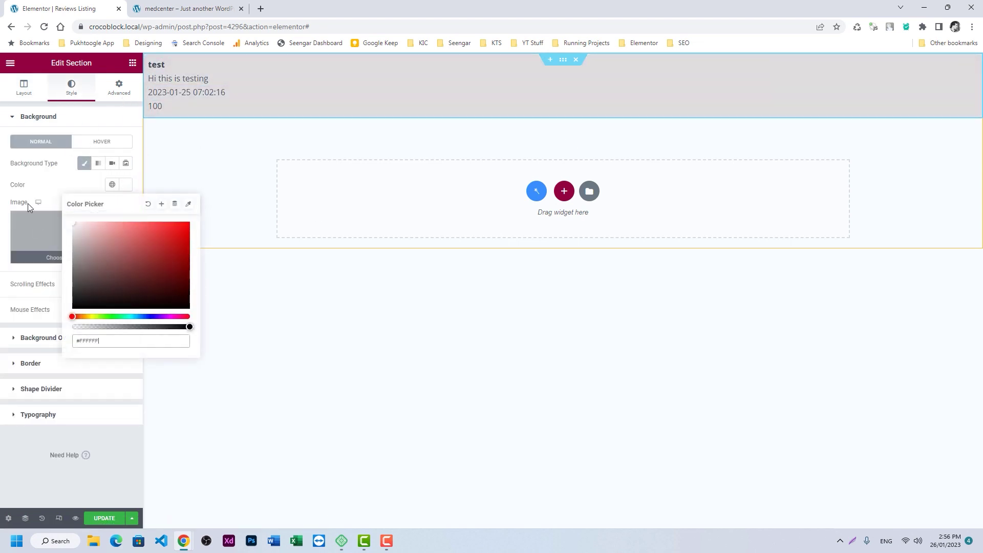
left_click(50, 174)
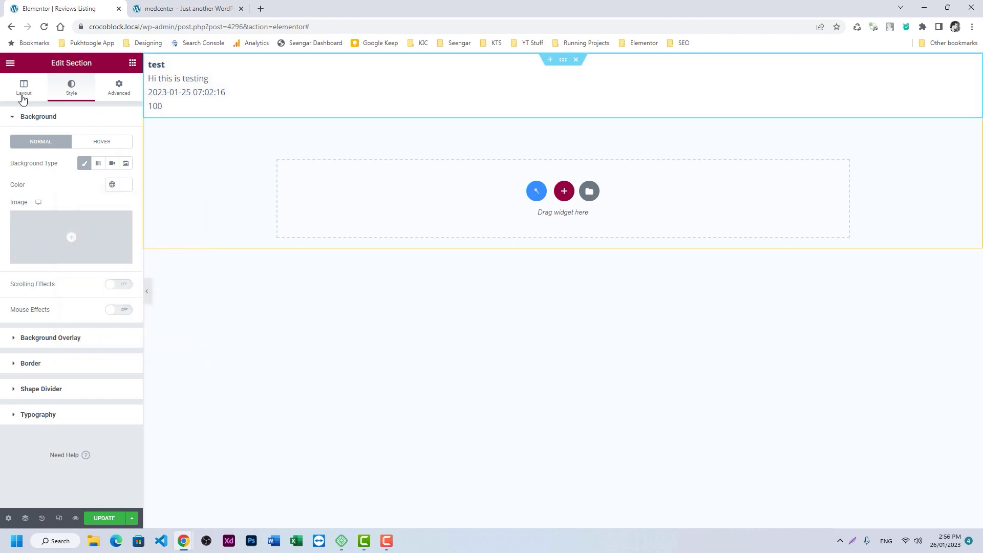
left_click(24, 88)
left_click(86, 164)
left_click(87, 220)
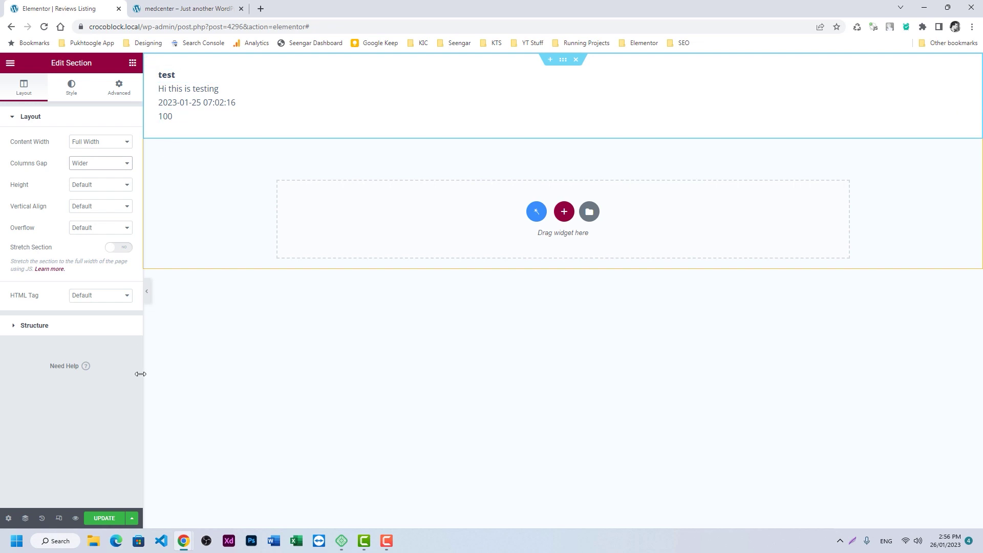
left_click(108, 518)
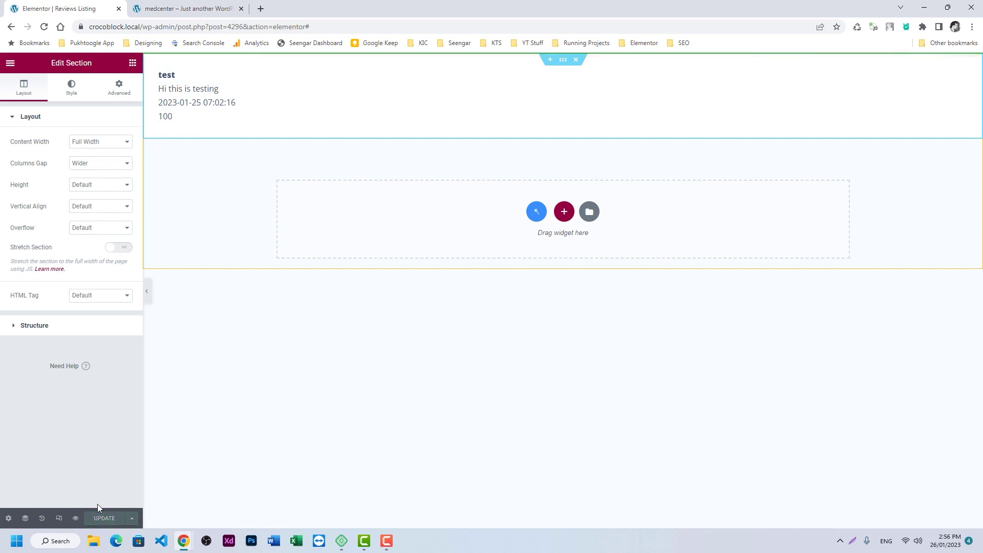
left_click(10, 63)
Check Profile Builder pages use Single User, then bring the Med Center site tab forward
left_click(43, 266)
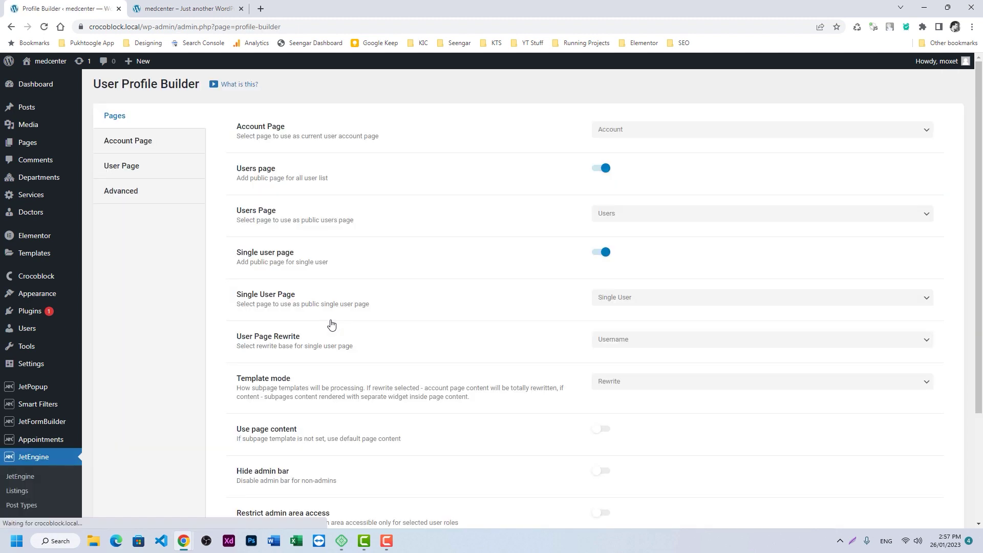
scroll(424, 312, "down", 1)
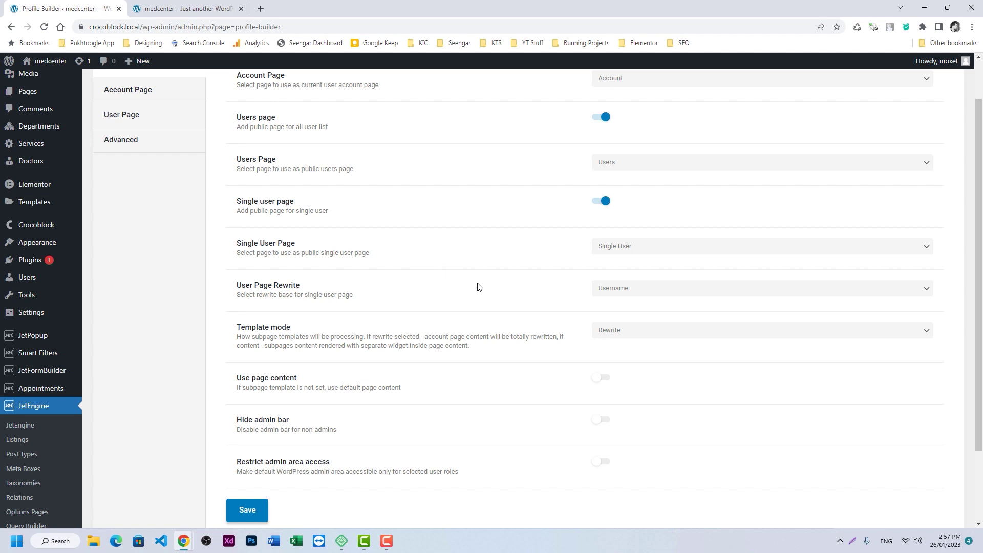
left_click(160, 4)
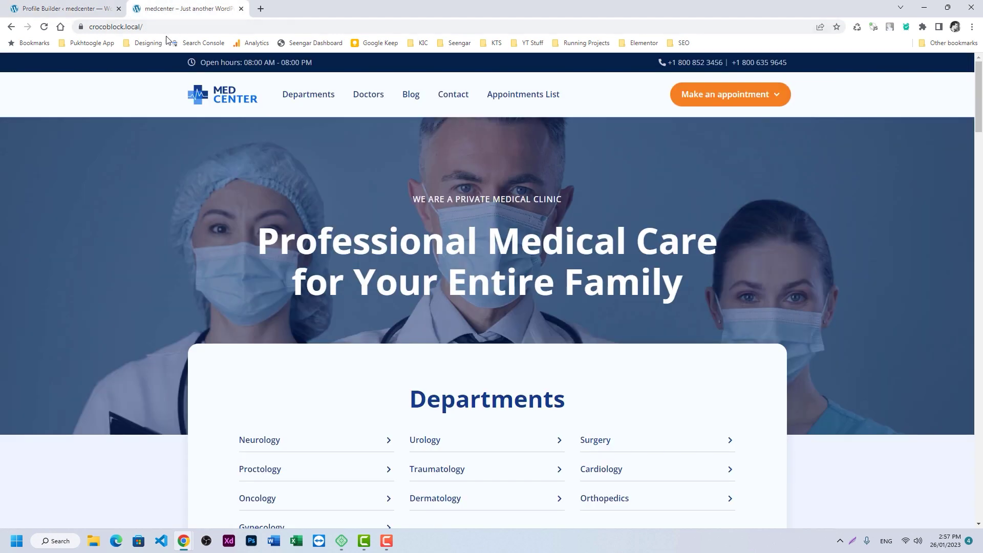
Load the site's /users page
left_click(221, 27)
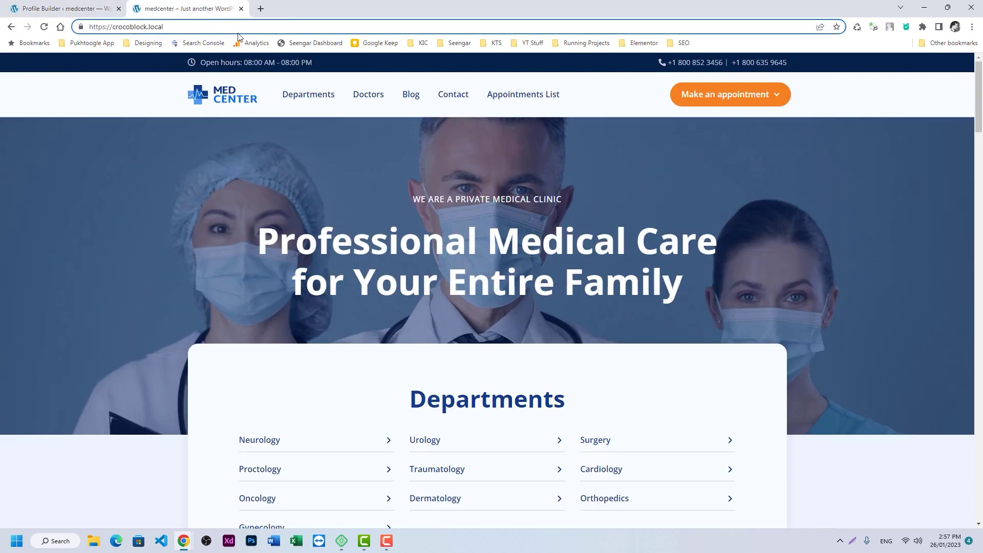
type("/users")
key("Return")
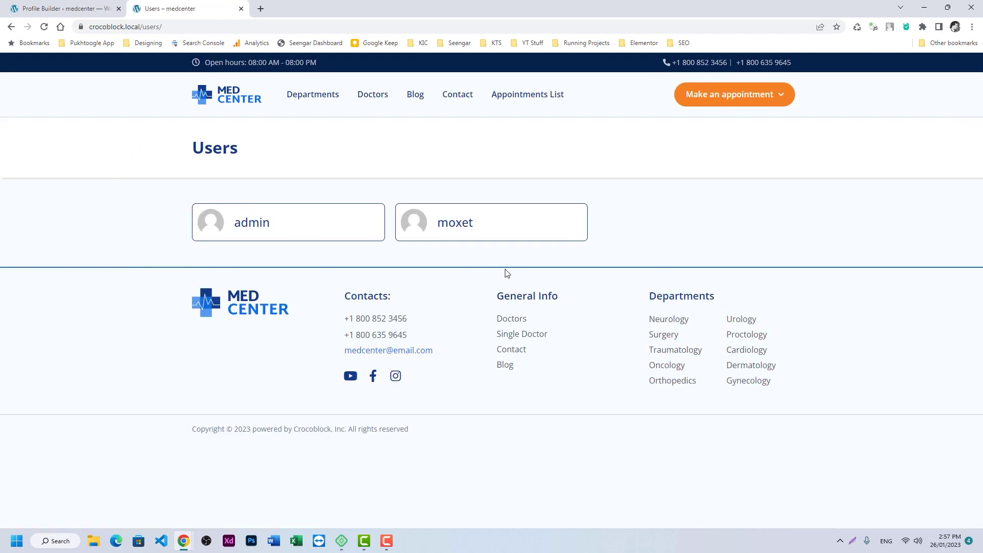
View the second user's Single User Page, then return to the Profile Builder settings
left_click(450, 230)
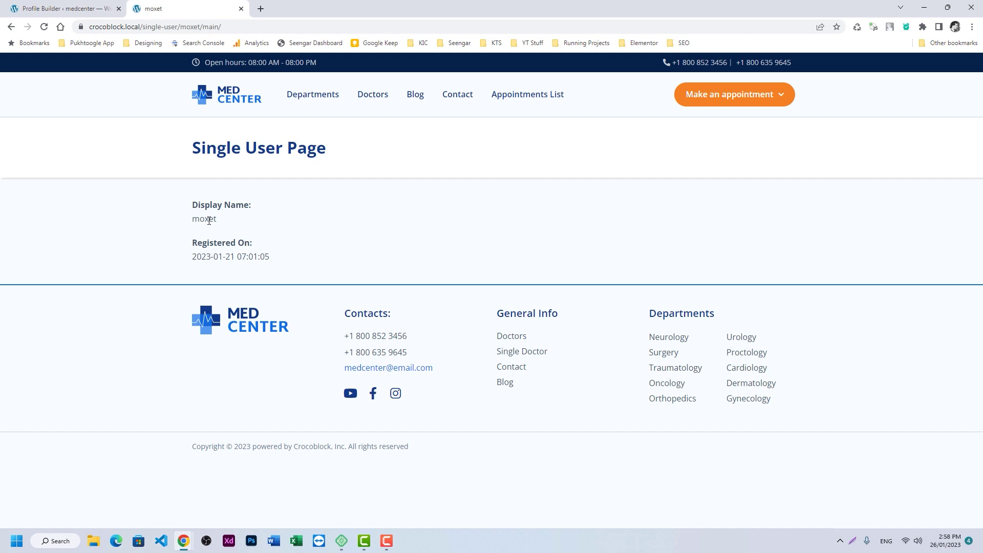
left_click_drag(209, 221, 229, 221)
left_click(228, 222)
double_click(204, 219)
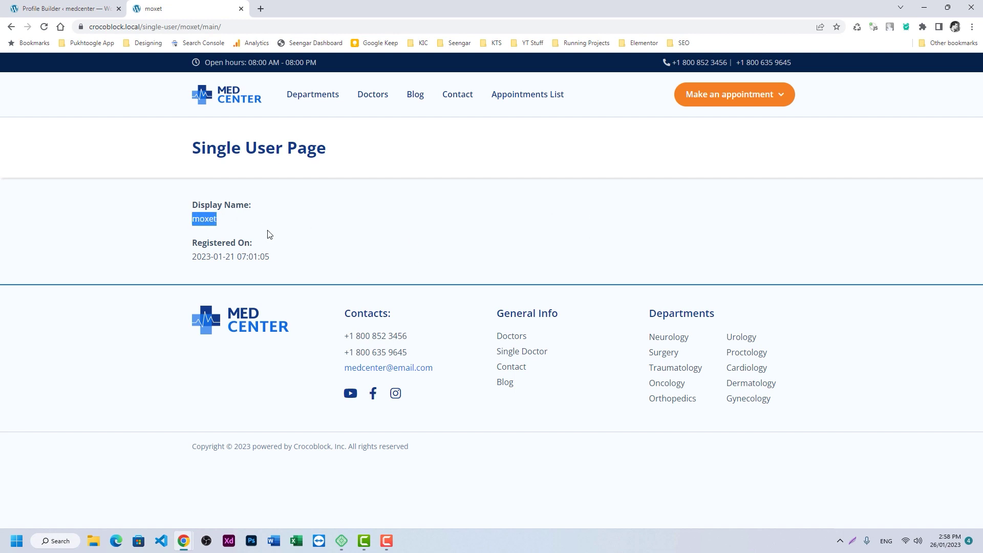
left_click(41, 5)
Open the Single User page from the pages list in Elementor
scroll(28, 190, "up", 1)
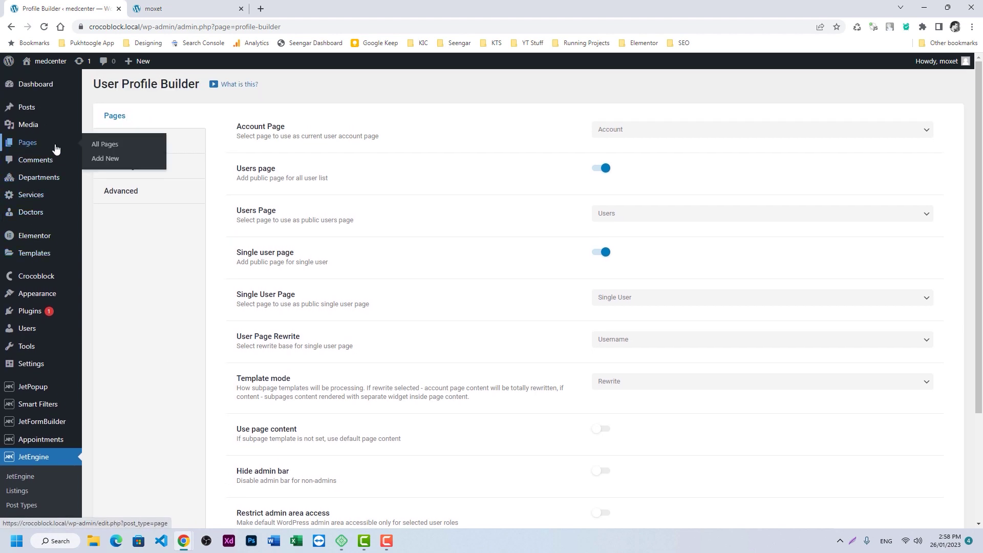
left_click(101, 146)
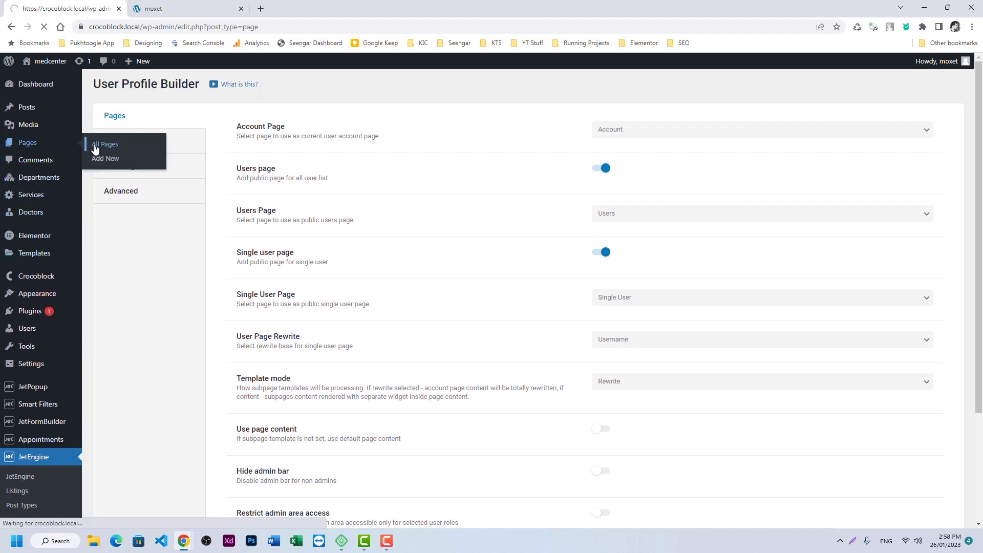
scroll(446, 279, "down", 2)
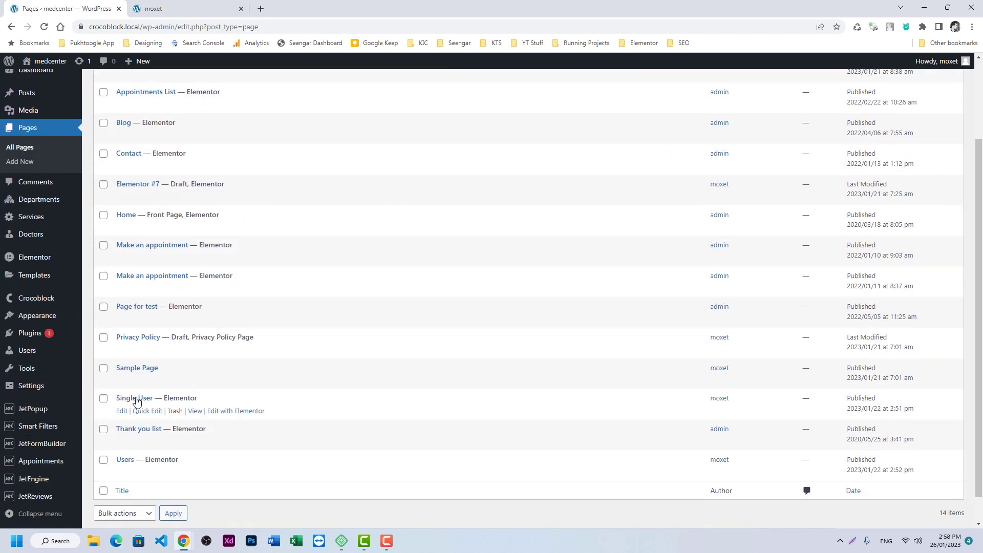
left_click(252, 411)
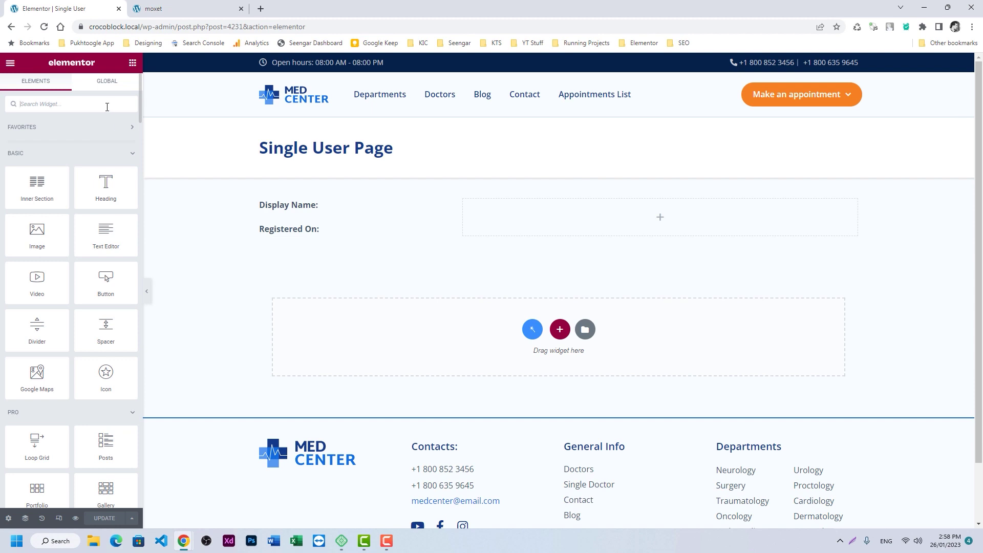
Place a Listing Grid beside Display Name showing Reviews Listing in 1 column, and update the page
type("lis")
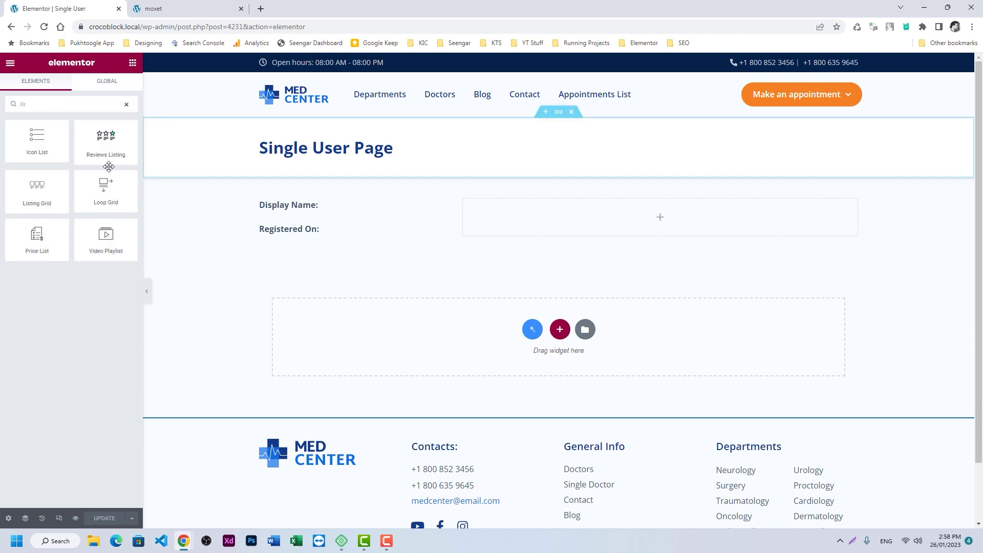
left_click_drag(16, 192, 514, 210)
left_click(102, 144)
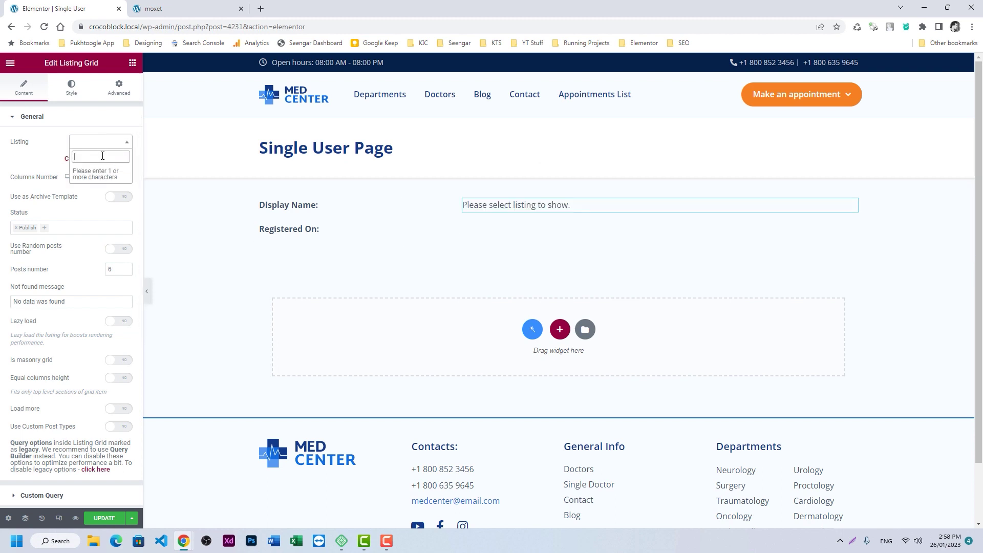
type("revie")
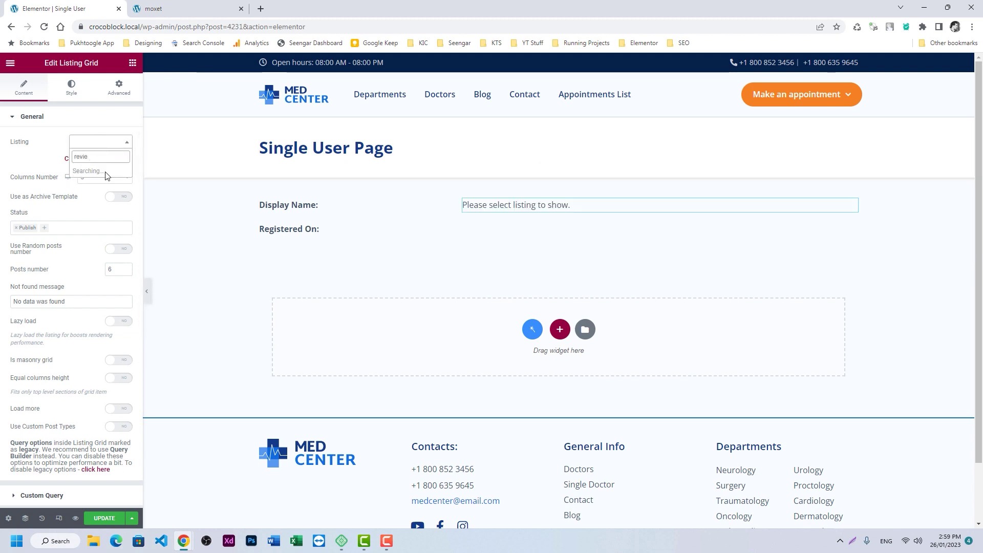
left_click(85, 172)
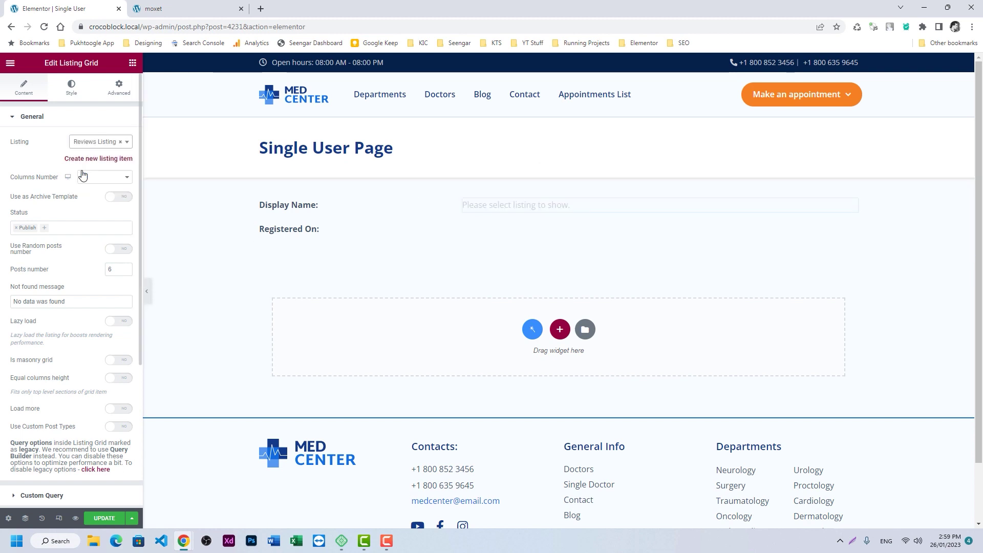
left_click(92, 177)
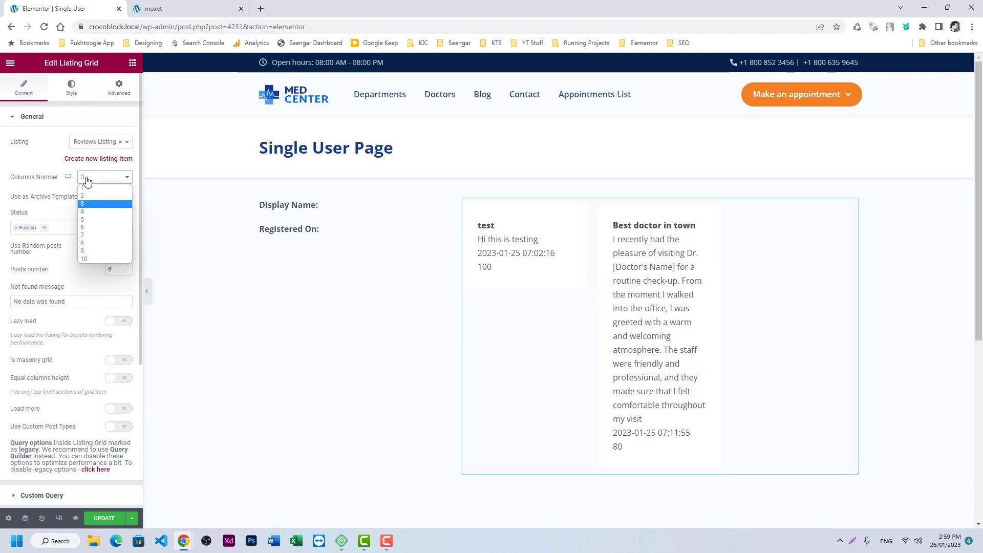
left_click(92, 194)
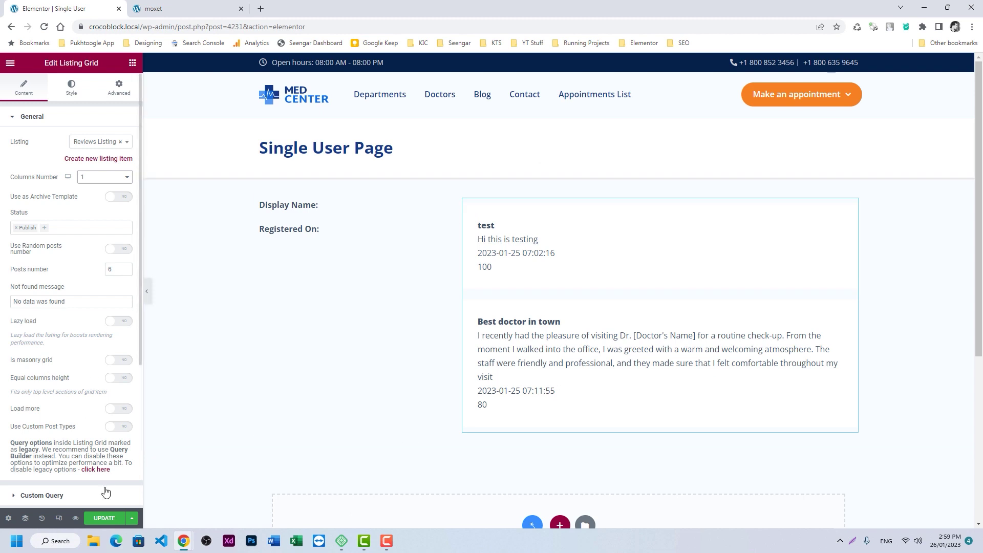
left_click(105, 519)
Reload the profile to see both reviews, then open the Med Center homepage in a new tab
left_click(156, 9)
left_click(44, 31)
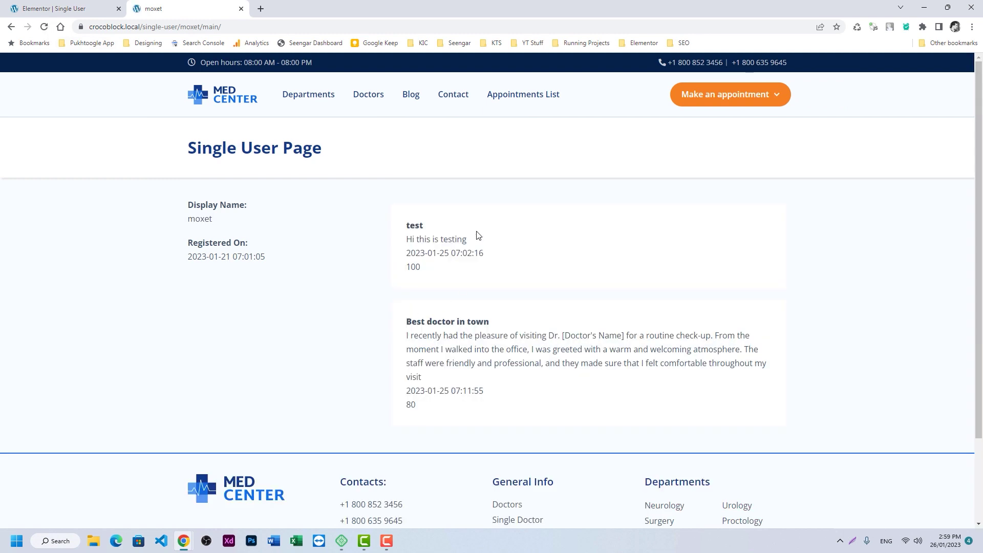
middle_click(237, 99)
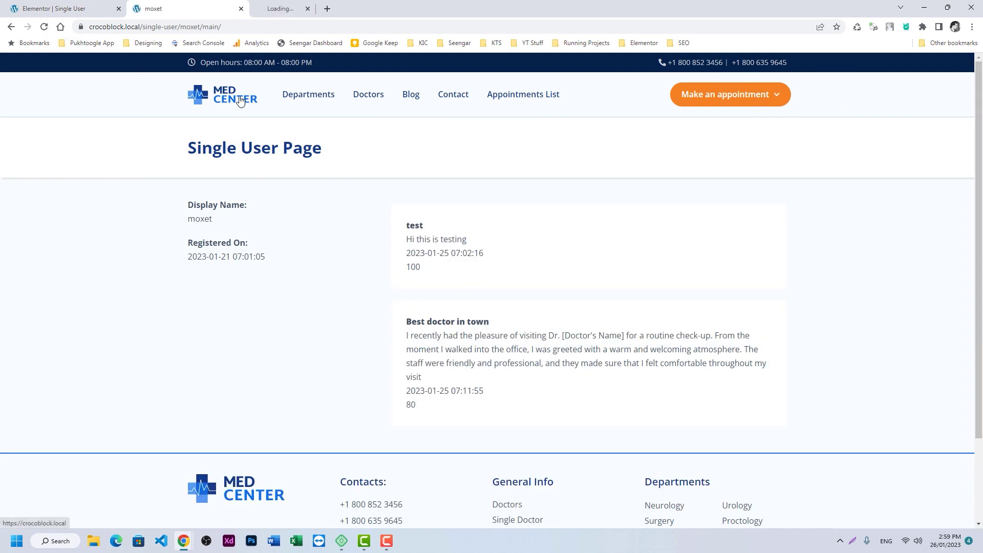
left_click(299, 5)
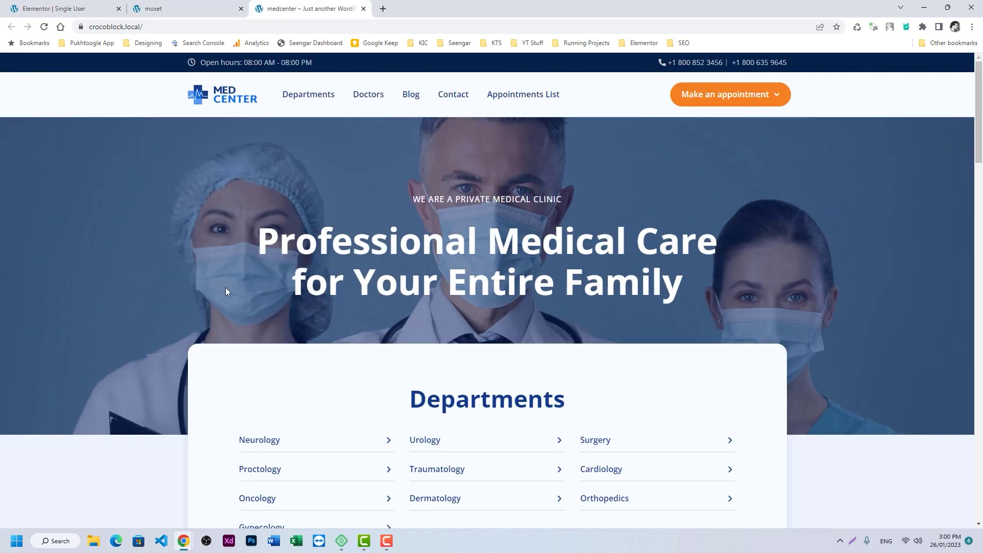
scroll(162, 297, "down", 18)
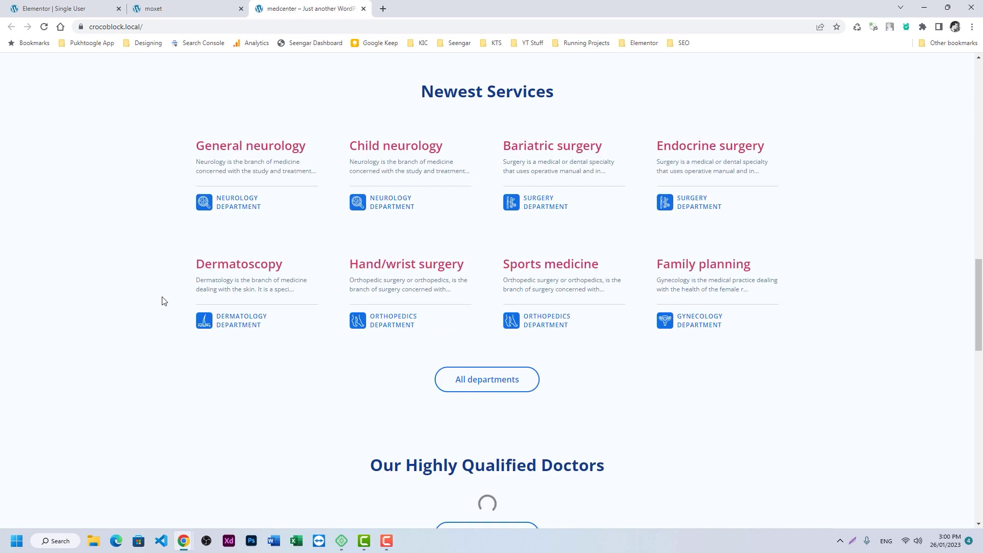
scroll(163, 301, "down", 5)
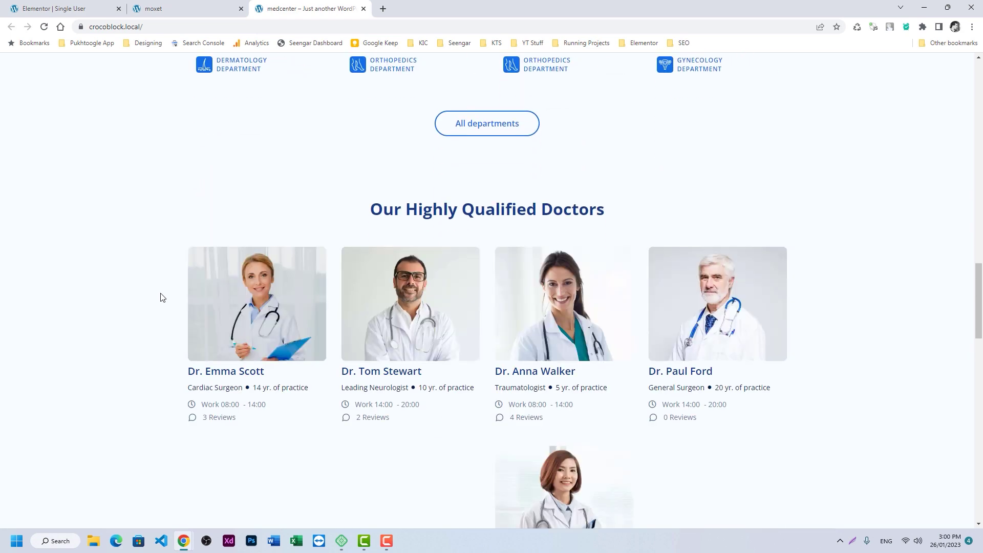
Post a review titled 'perfect doctor' with rating 3 on the General Surgeon's page
left_click(705, 306)
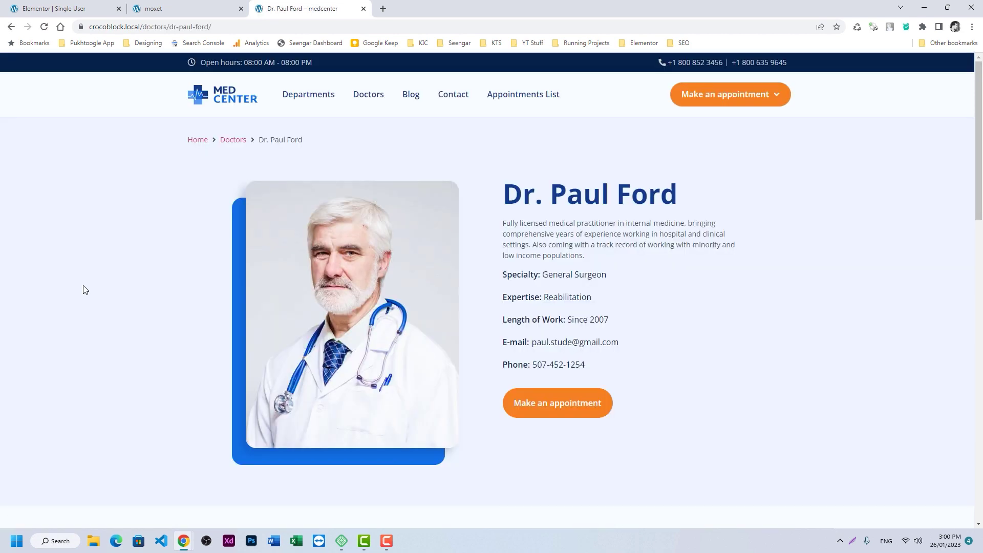
scroll(85, 289, "down", 4)
scroll(85, 290, "down", 13)
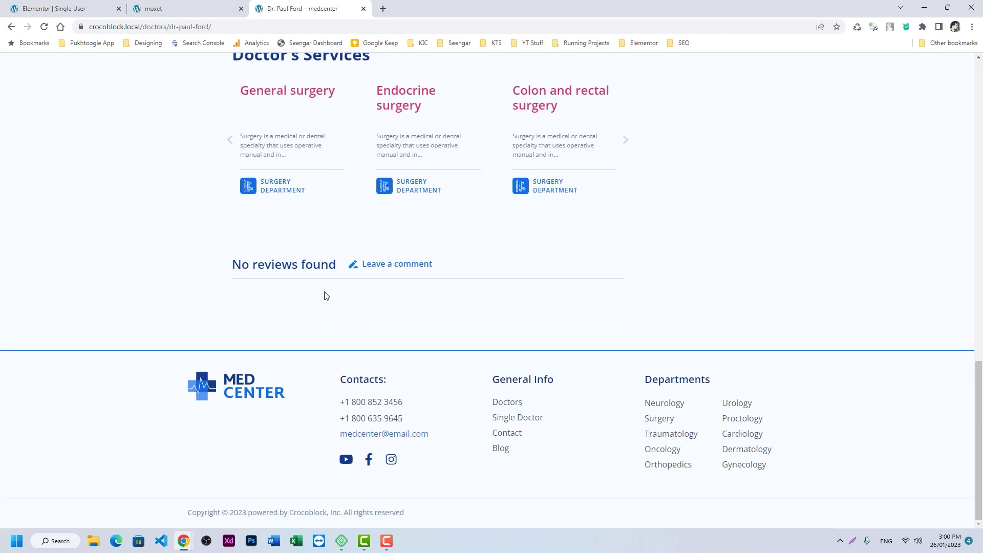
left_click(393, 265)
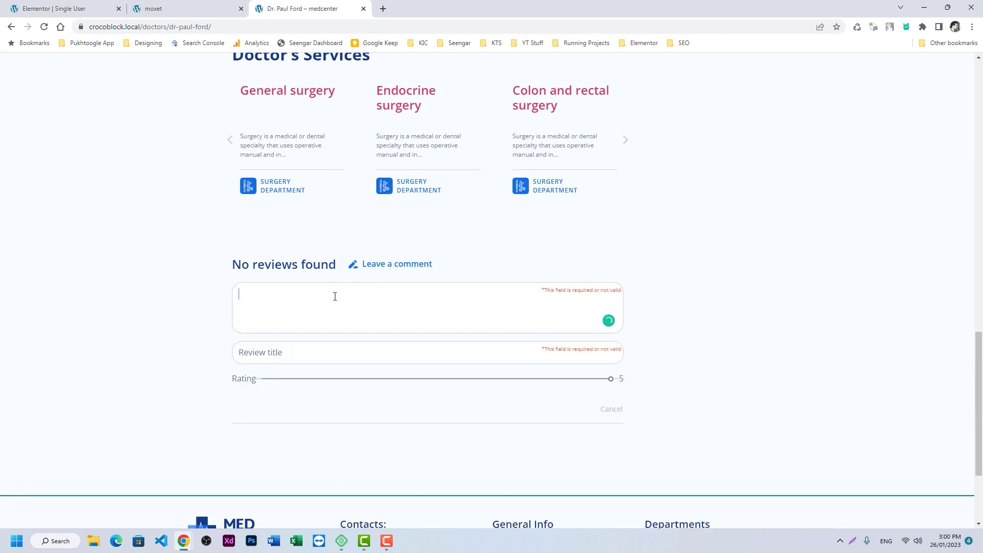
type("hello this is another testing review..")
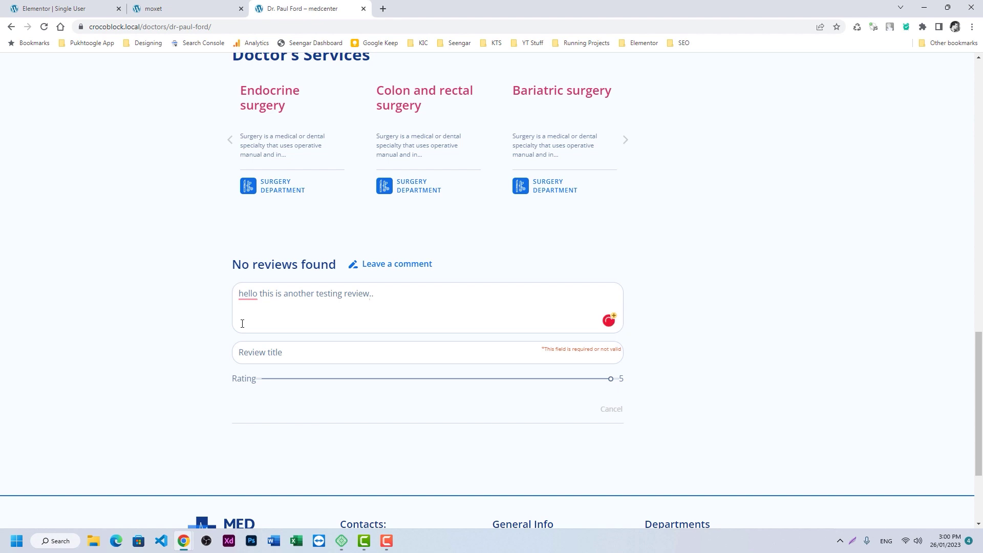
left_click(266, 353)
type("perfect doctor")
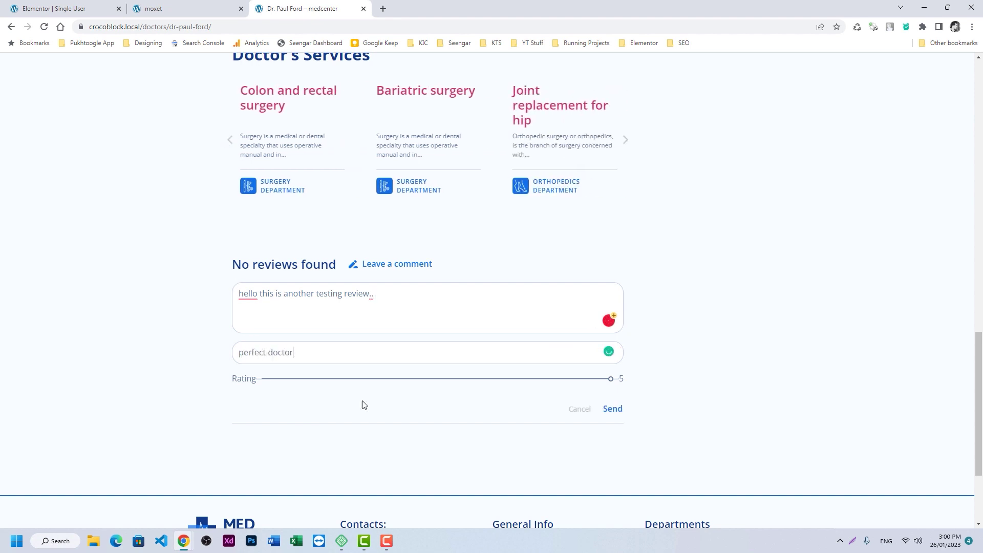
left_click_drag(611, 379, 471, 380)
left_click(611, 411)
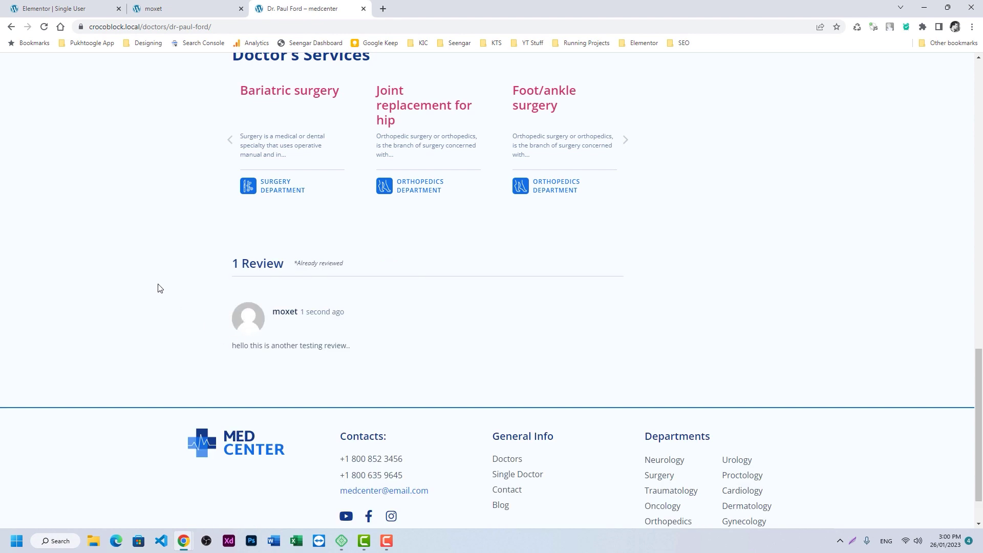
Reload the public profile to check the new review, then return to the Single User editor
left_click(176, 7)
left_click(45, 28)
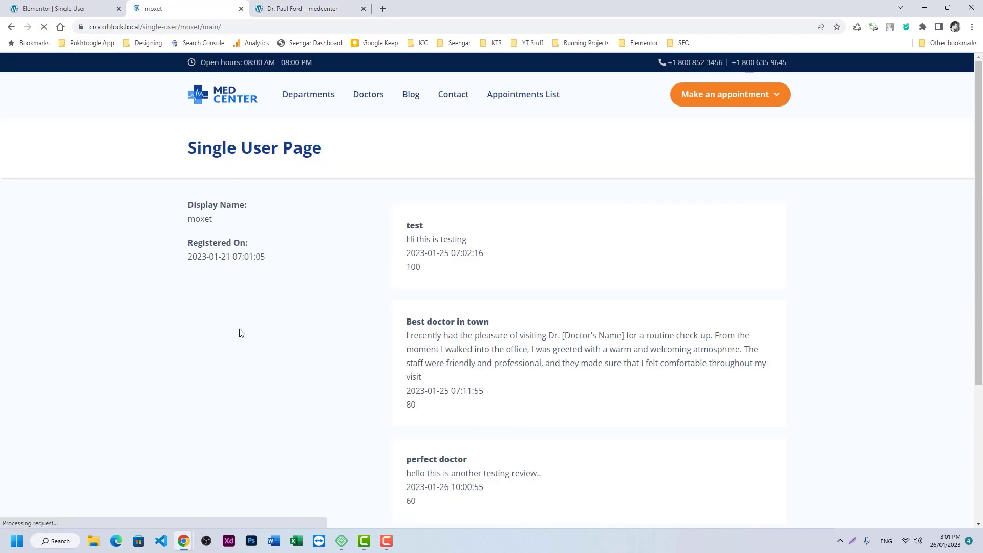
scroll(308, 343, "down", 2)
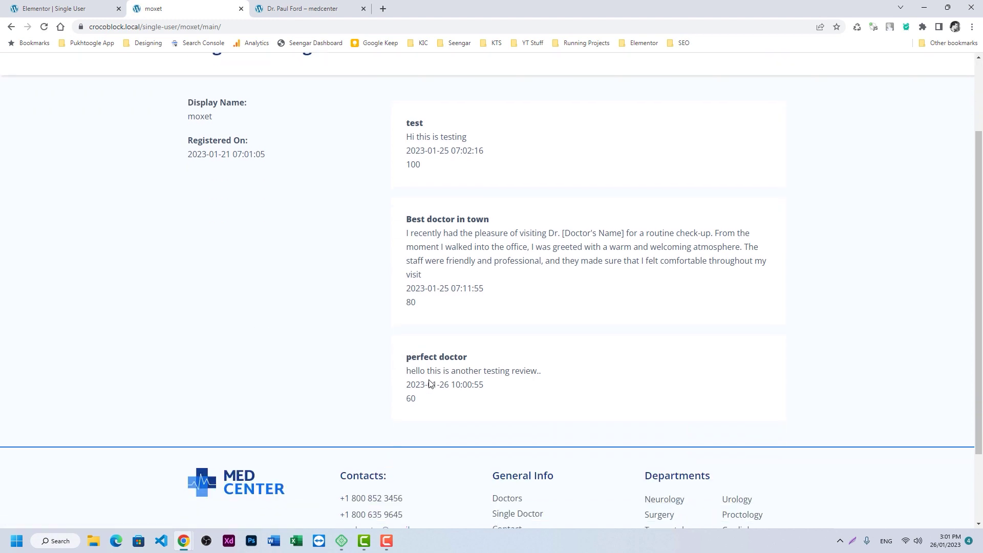
scroll(258, 349, "up", 2)
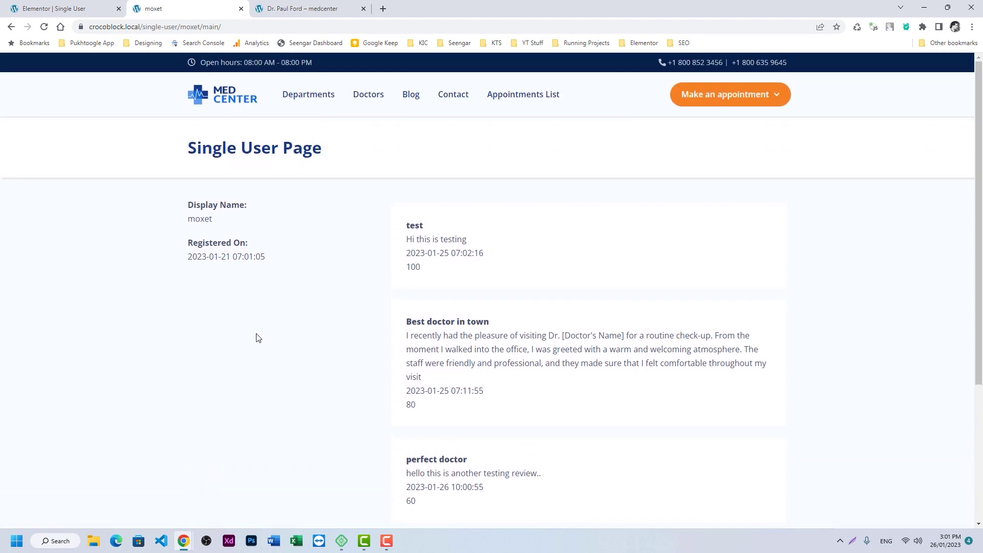
left_click(74, 10)
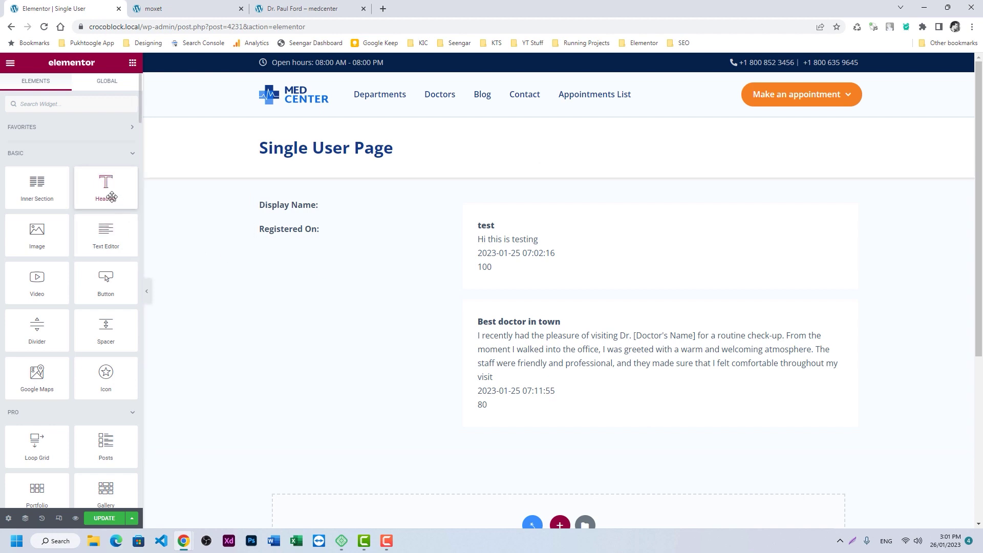
Add a heading above Display Name showing the Reviews query results count, preceded by 'Total Reviews'
left_click_drag(106, 190, 317, 190)
left_click(126, 153)
scroll(200, 272, "down", 5)
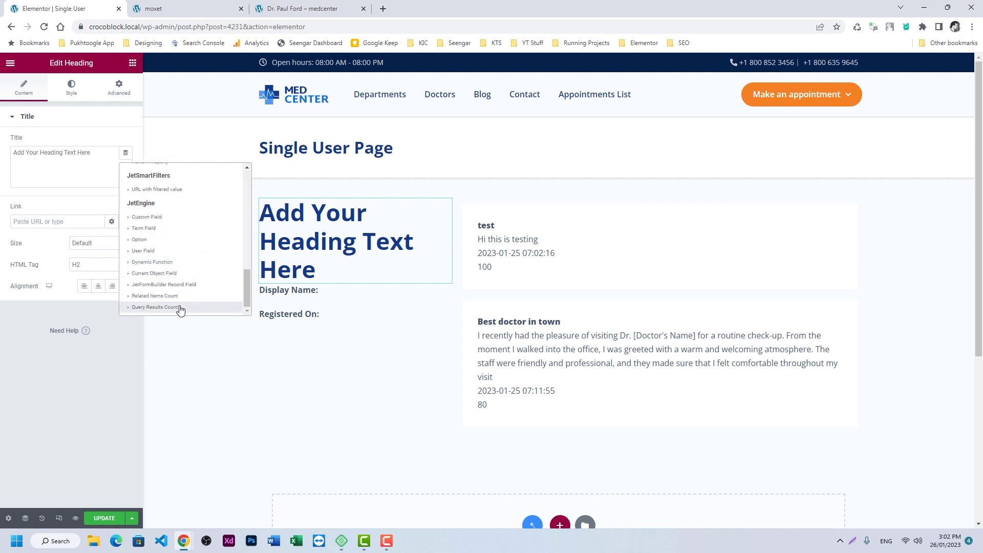
left_click(181, 308)
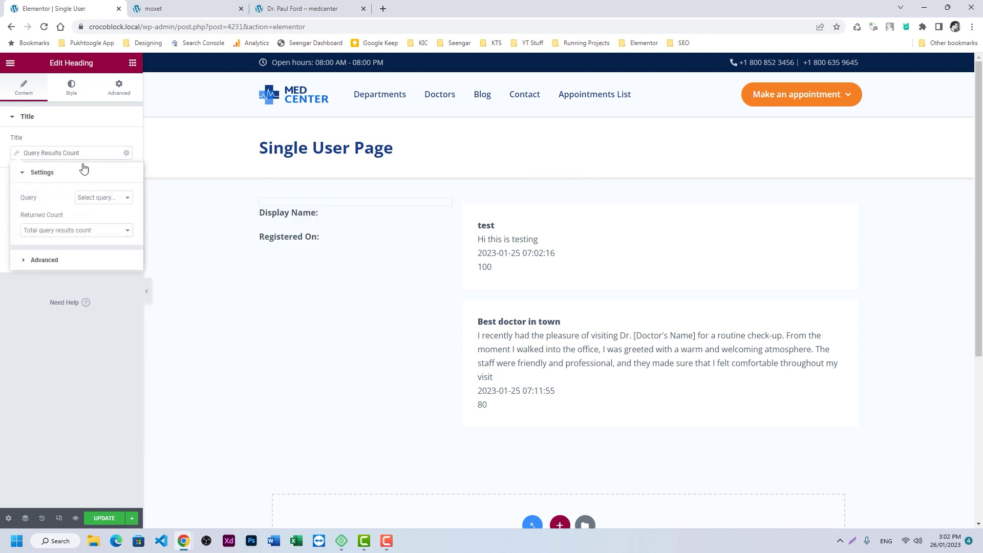
left_click(90, 198)
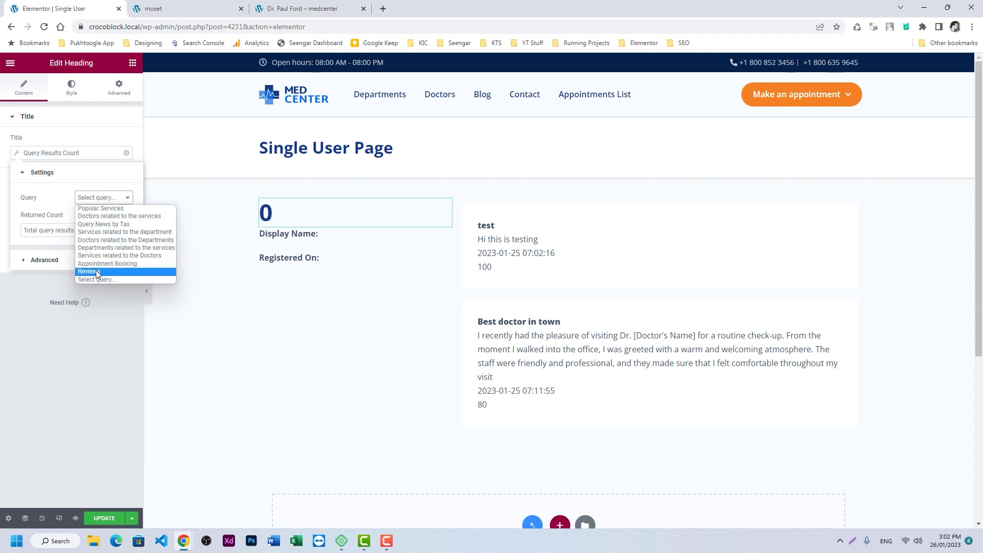
left_click(95, 272)
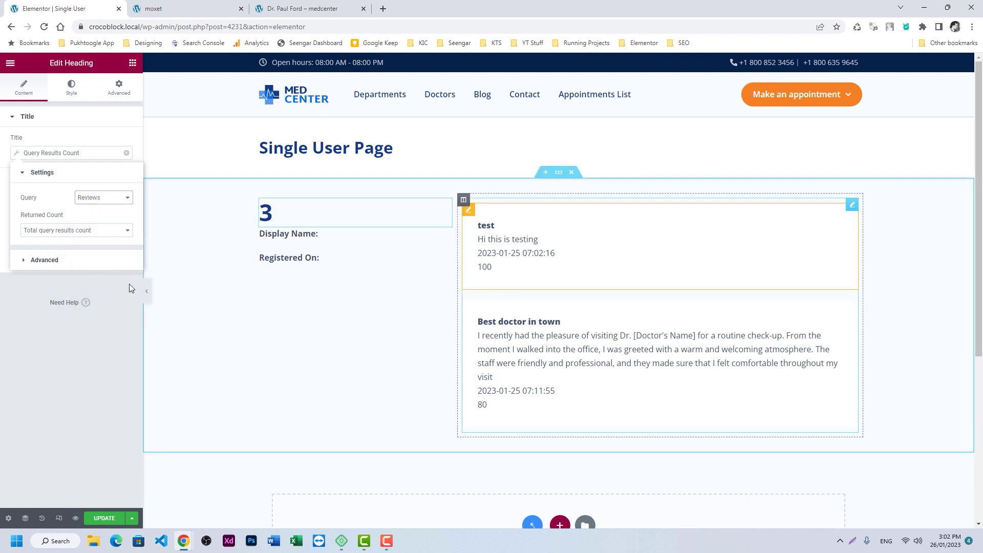
left_click(57, 262)
left_click(101, 225)
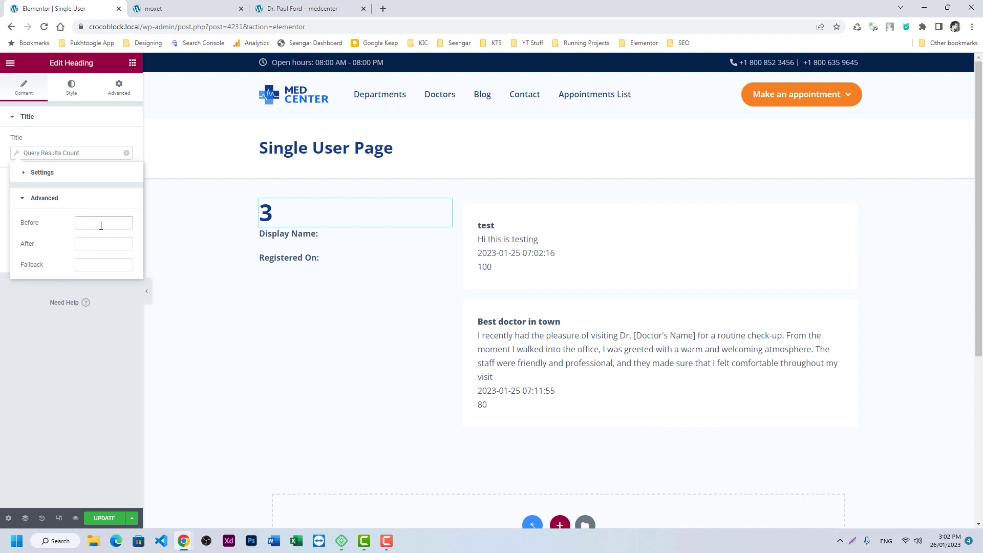
type("Total Reviews<br/>")
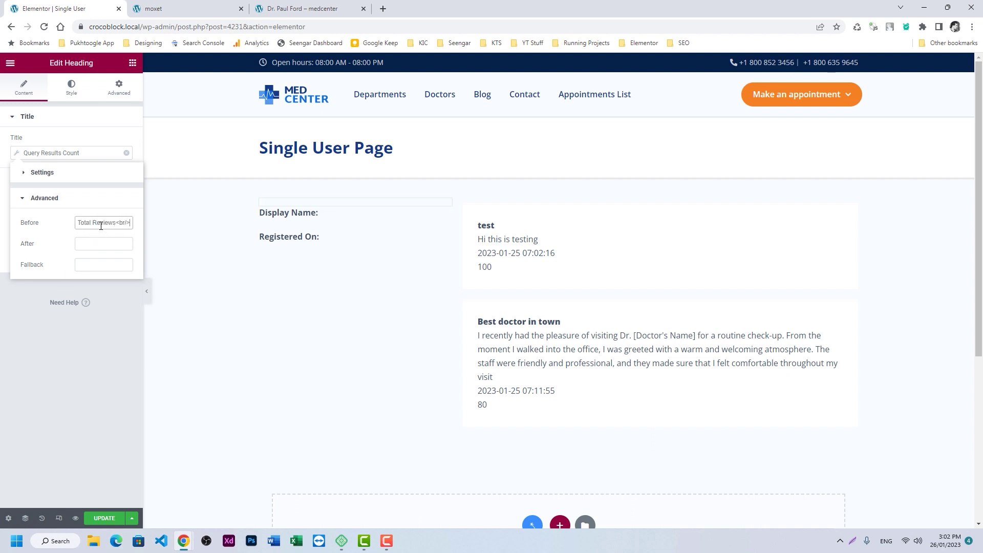
left_click(53, 117)
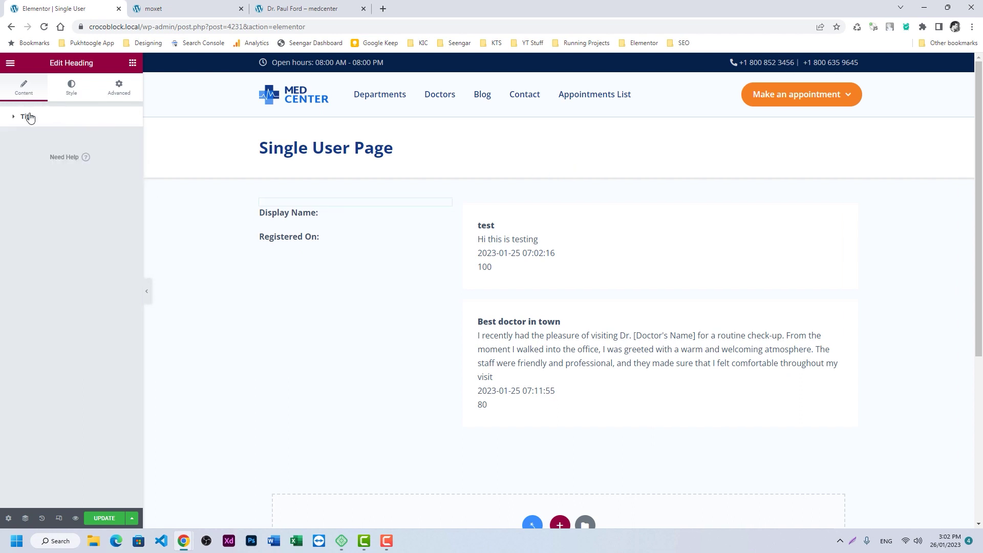
Reduce the heading's font size, set a 20 px bottom margin, and duplicate it
left_click(71, 86)
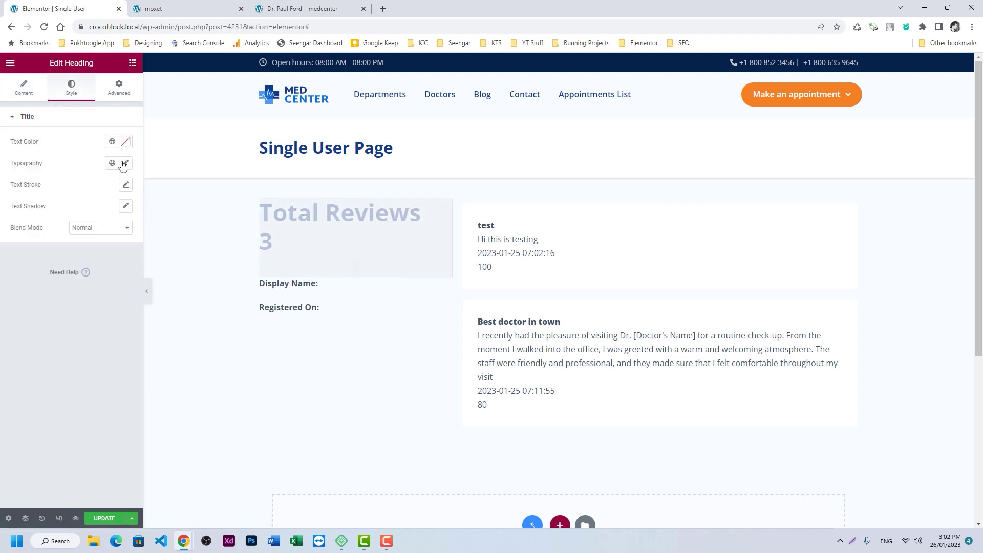
left_click(123, 164)
left_click(19, 246)
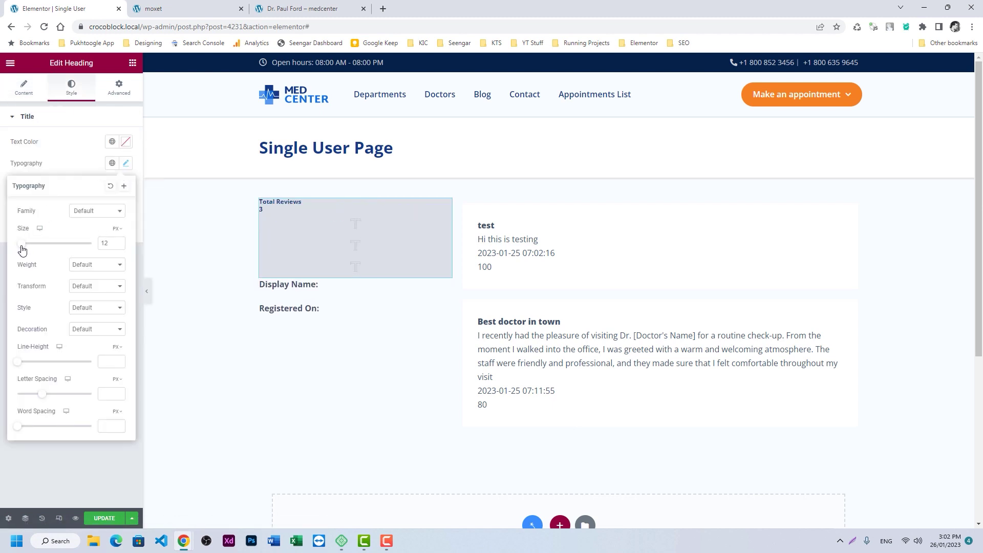
left_click(78, 163)
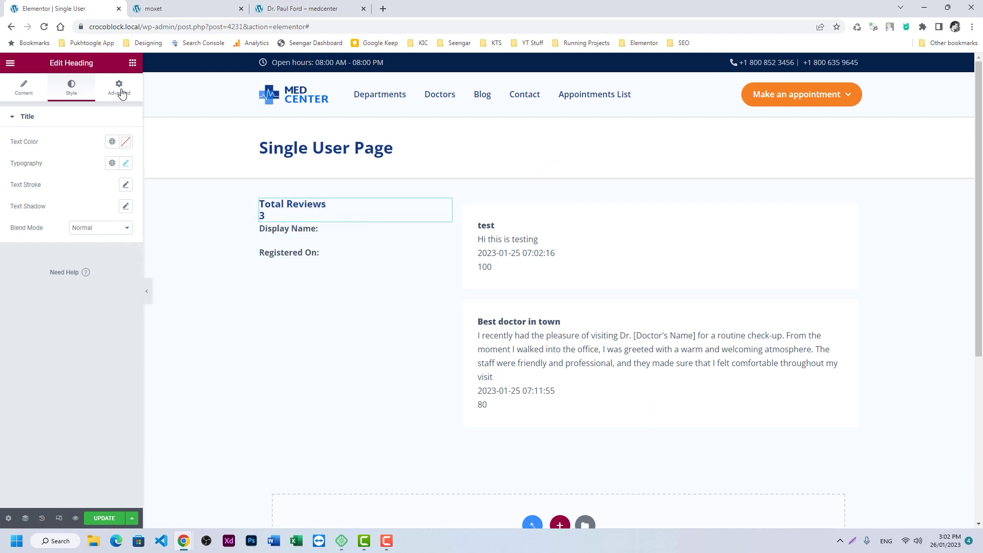
left_click(122, 93)
double_click(76, 153)
type("20")
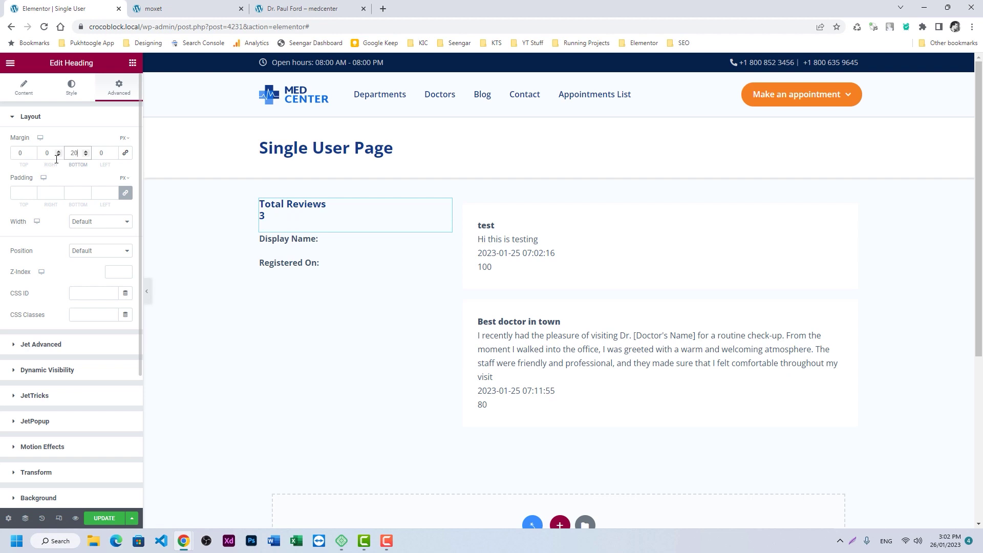
right_click(276, 217)
left_click(300, 241)
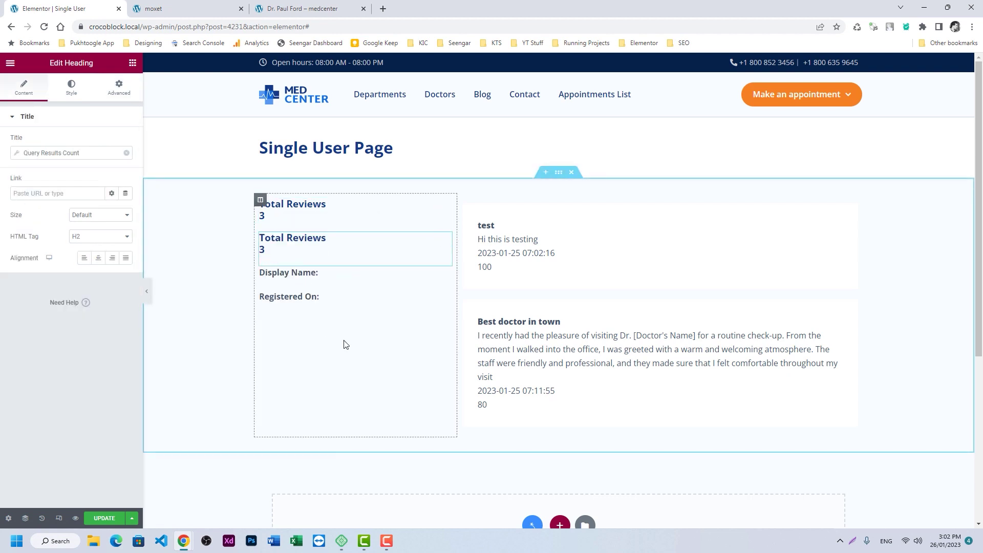
Switch the copy's dynamic tag to a Dynamic Function using SQL query results on the rating column
left_click(127, 154)
left_click(126, 153)
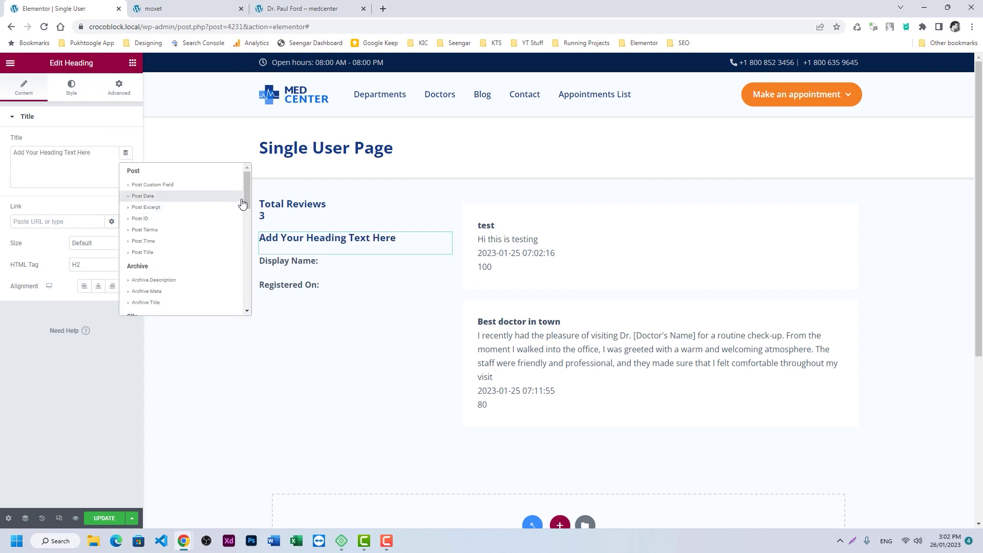
scroll(244, 237, "down", 3)
scroll(243, 236, "down", 5)
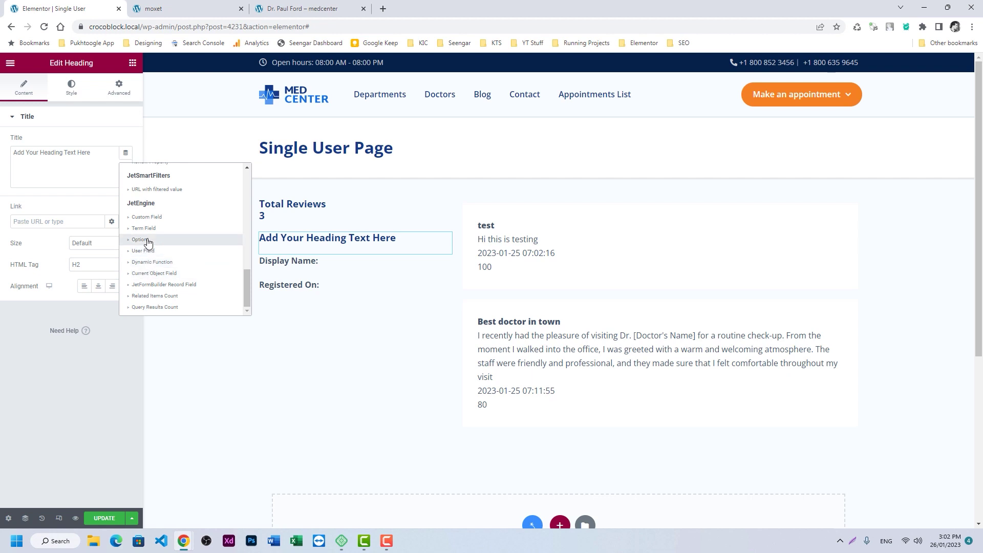
left_click(154, 262)
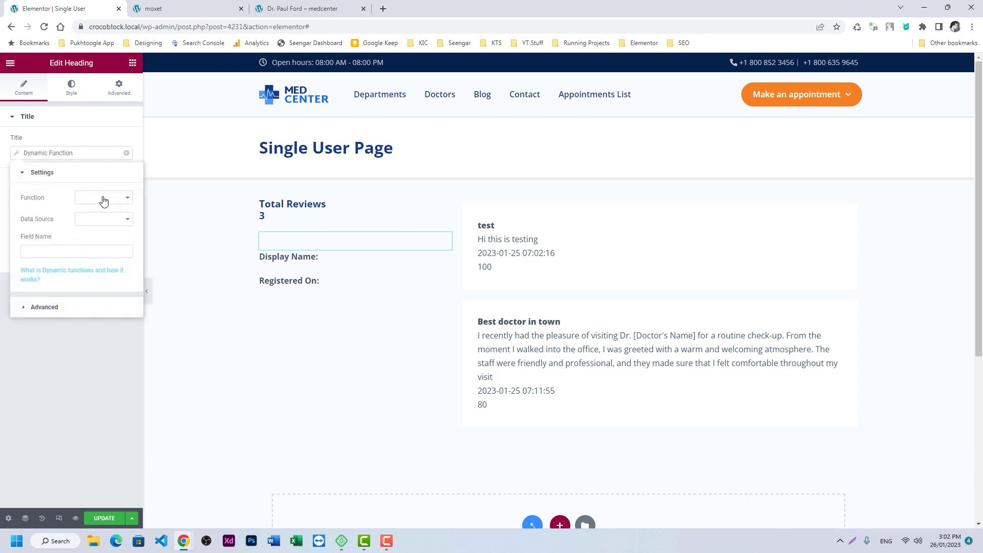
left_click(103, 198)
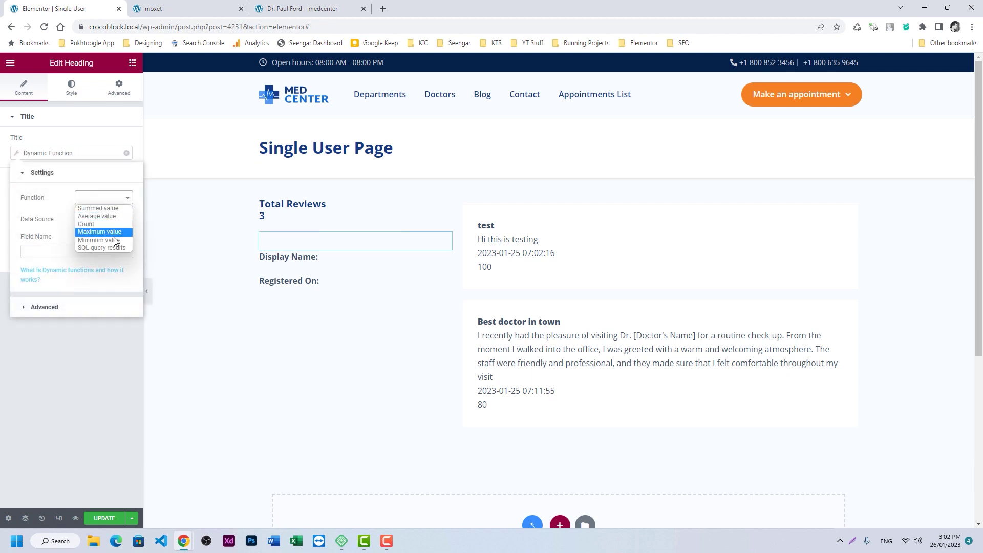
left_click(109, 248)
left_click(100, 221)
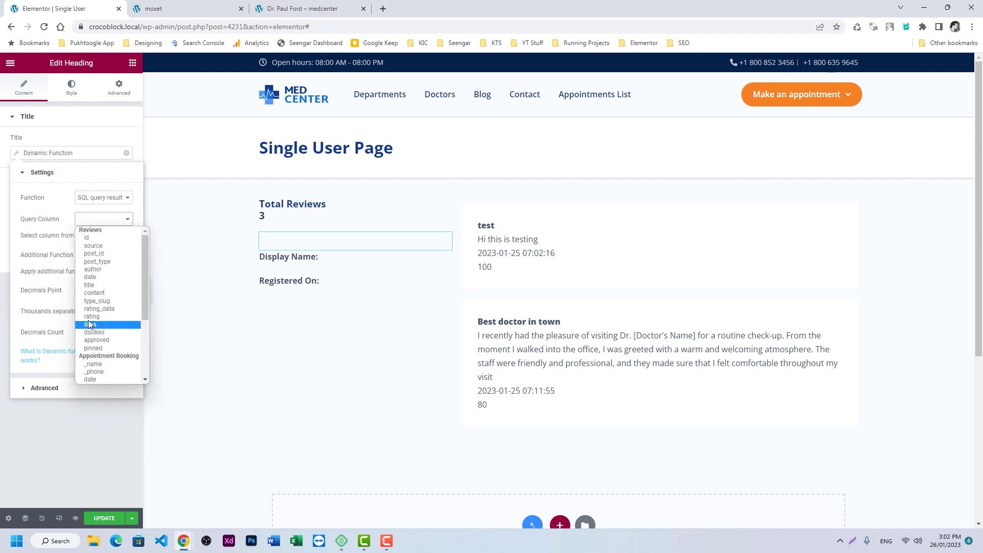
left_click(90, 317)
Set the additional function to Average and the Before text to 'Average Rating<br/>'
left_click(103, 254)
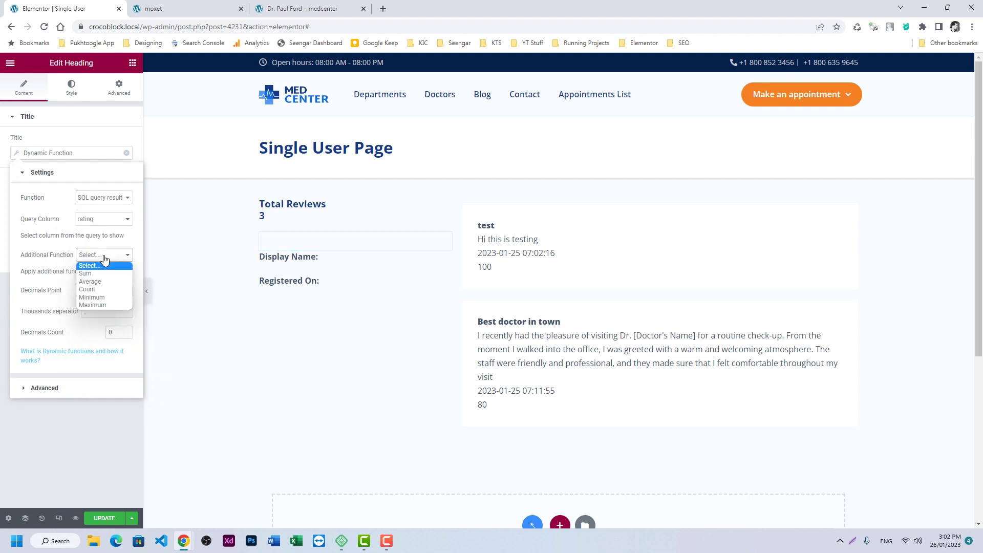
left_click(91, 282)
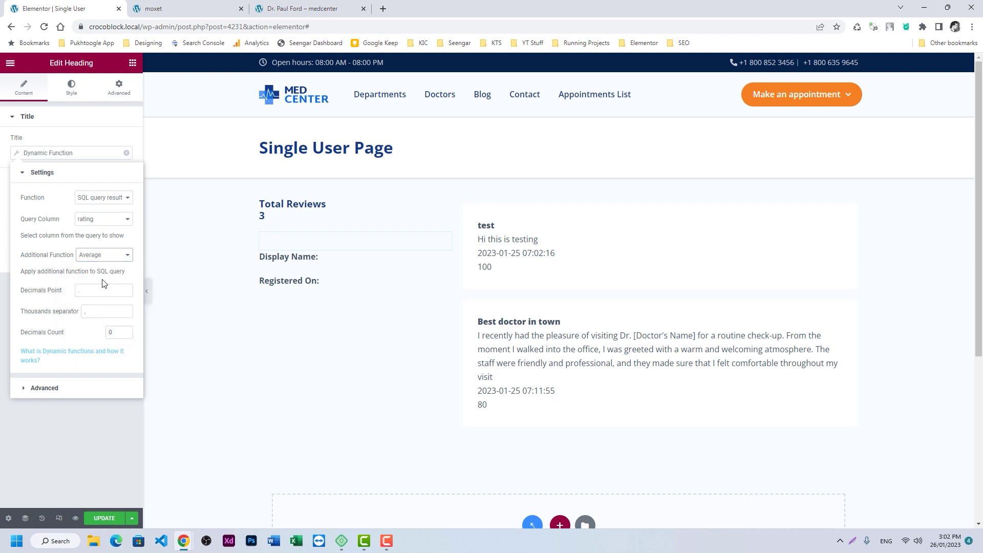
left_click(84, 391)
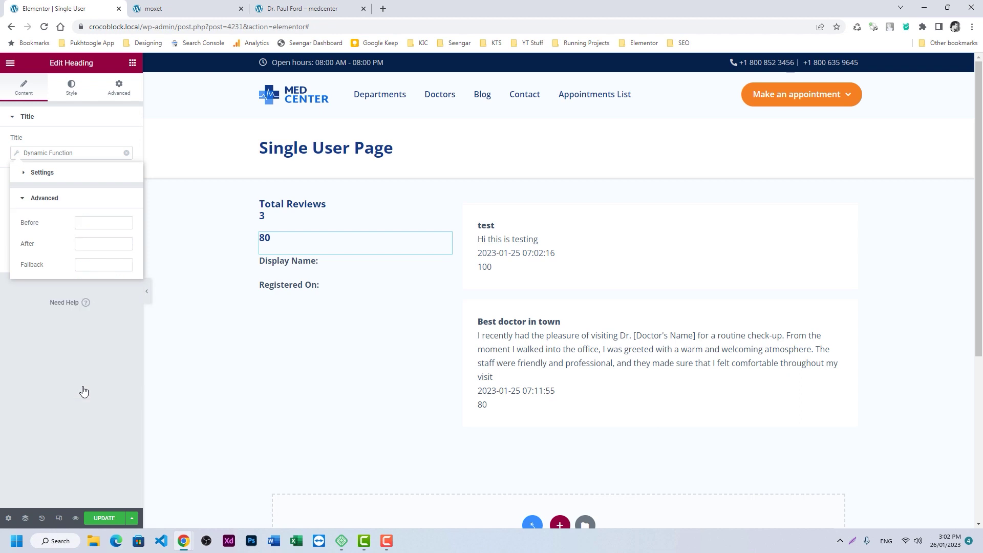
left_click(93, 225)
type("Average Rating<br/>")
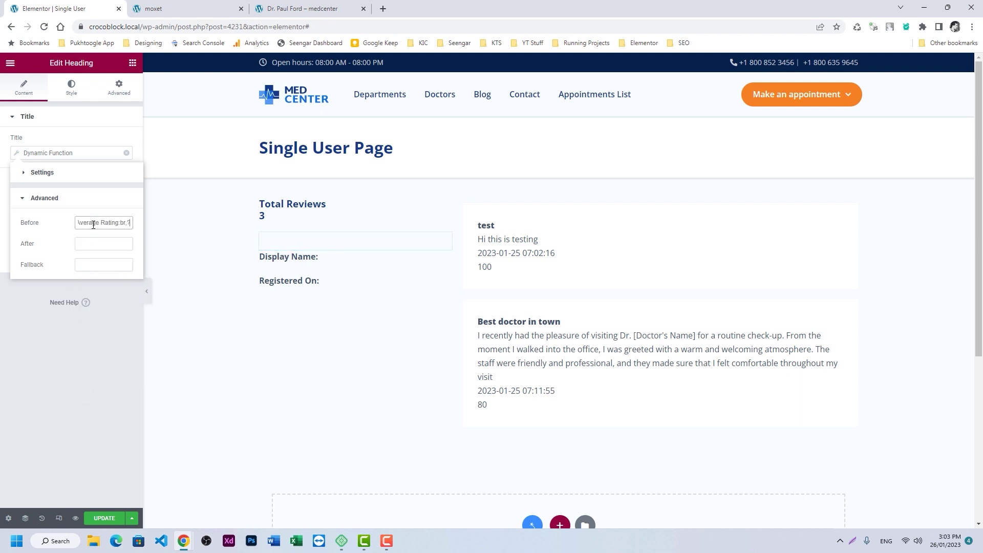
left_click(70, 128)
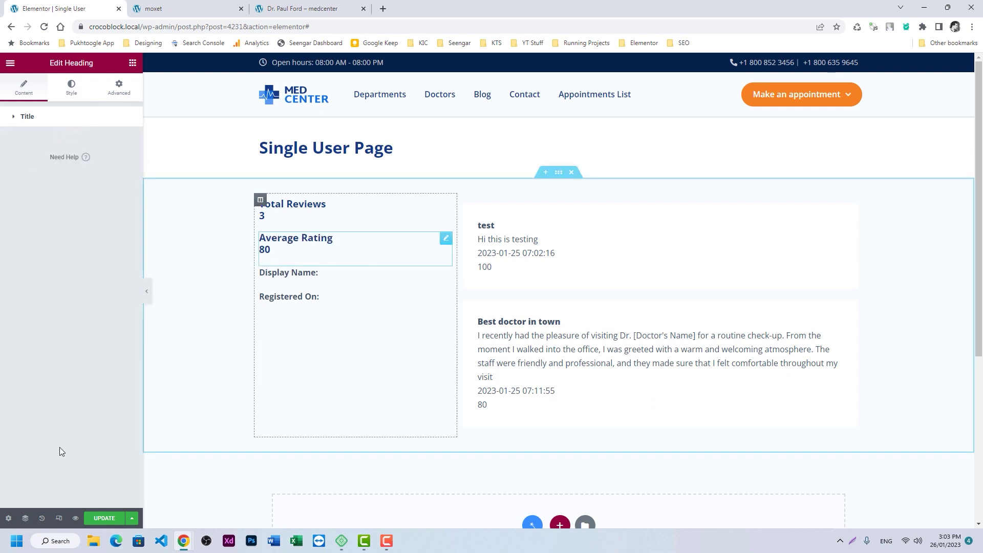
Update the Single User template and switch to the live Single User Page tab
left_click(104, 522)
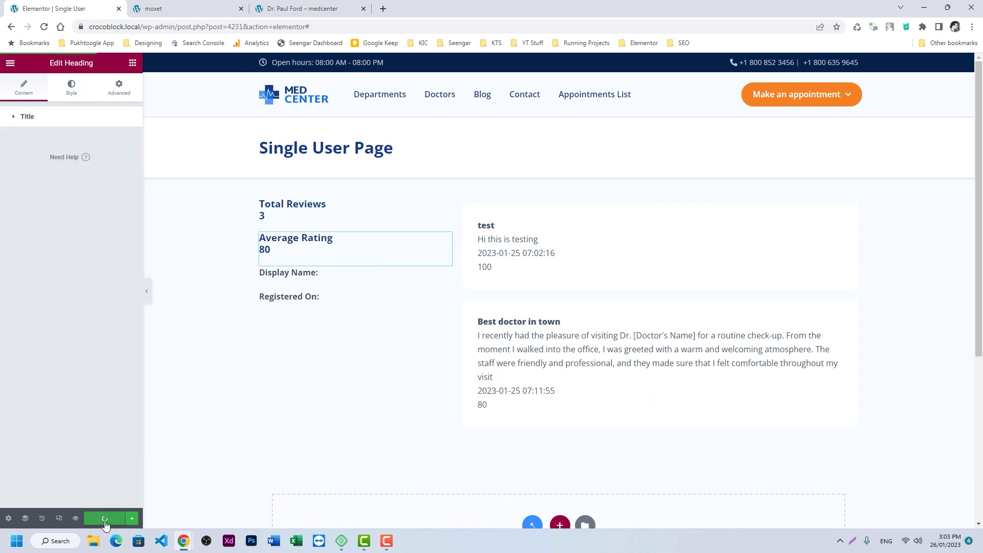
key("ctrl+Tab")
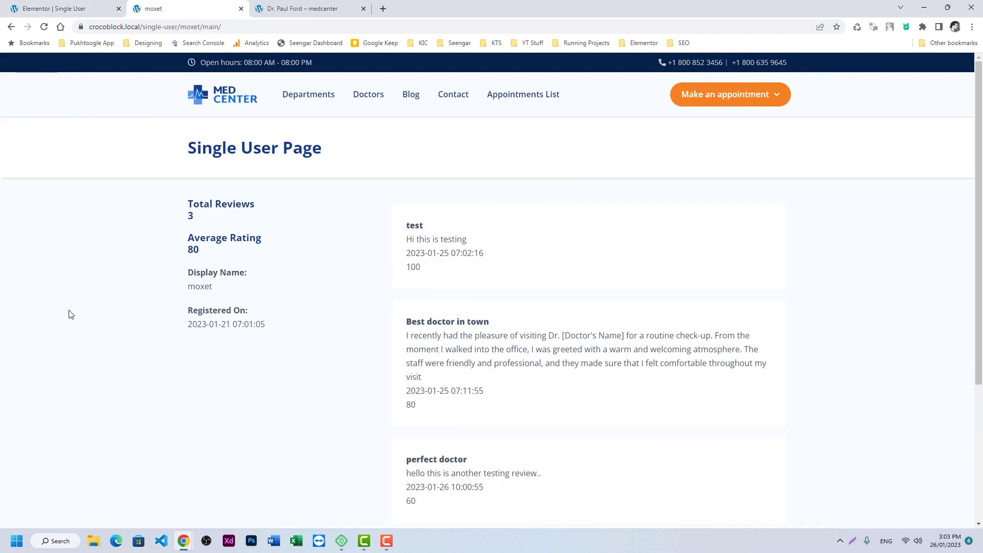